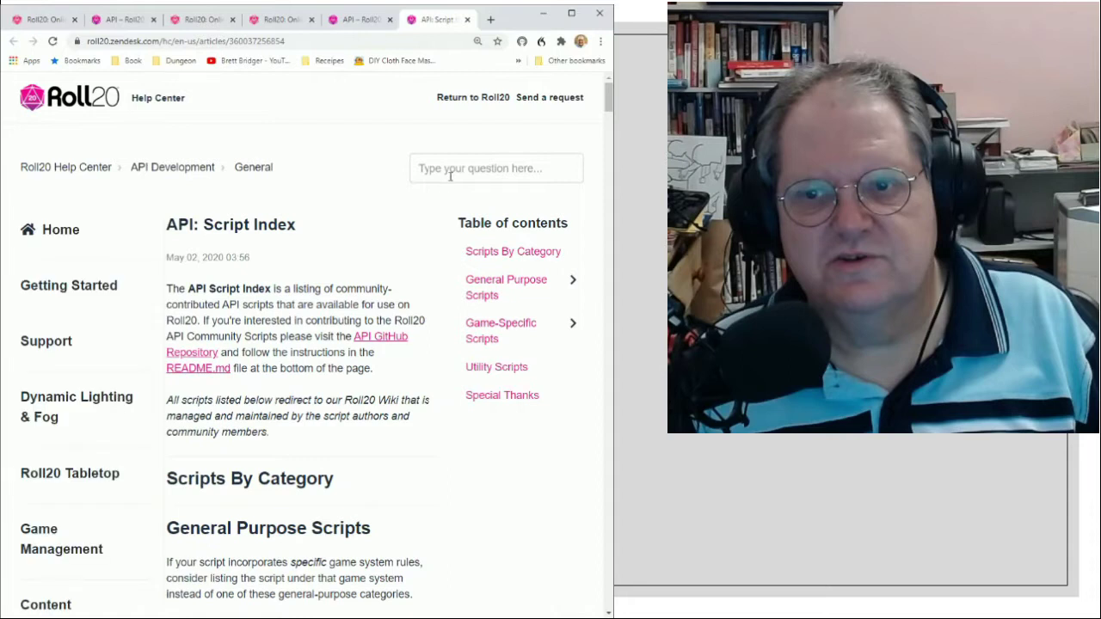
- Look for "welcome" in the API Script Index, and open the Roll20 community forums
key(ctrl+f)
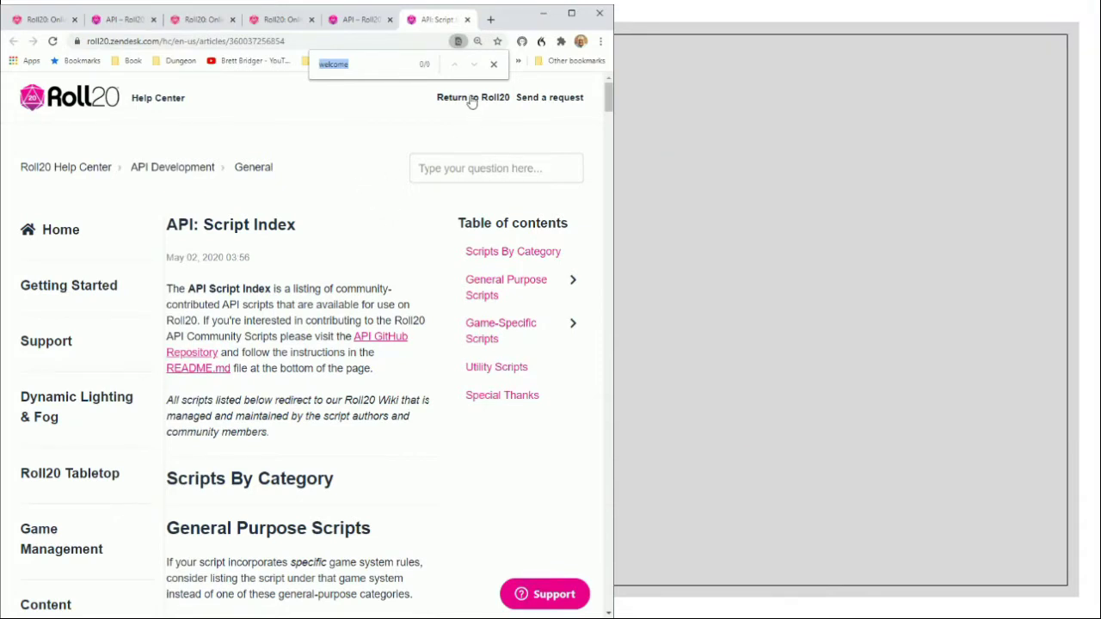
click(471, 100)
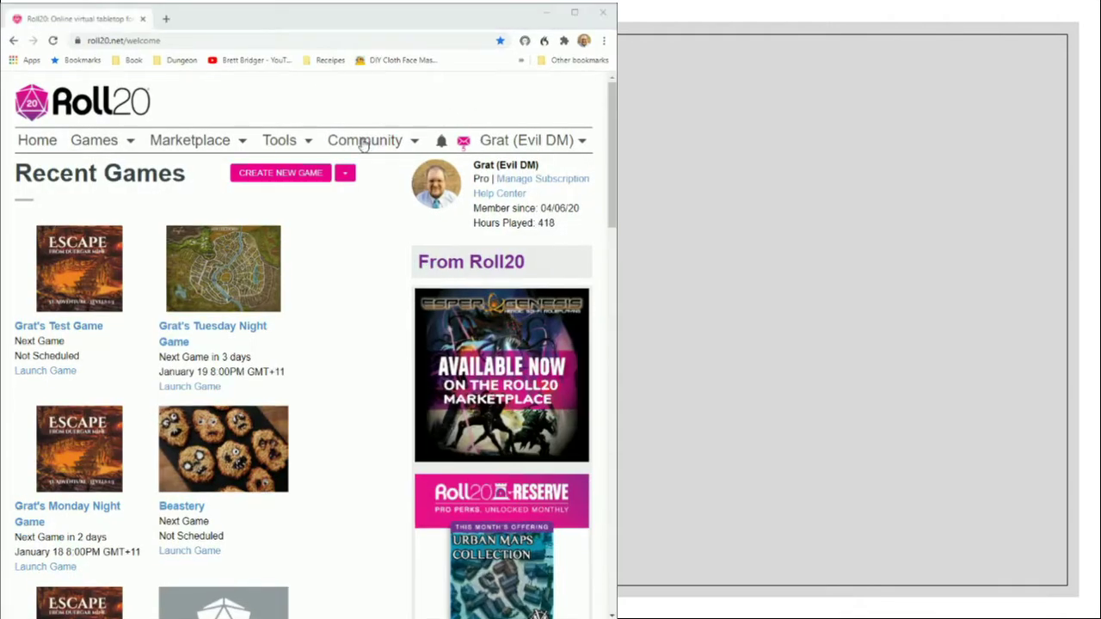
mouse_move(364, 143)
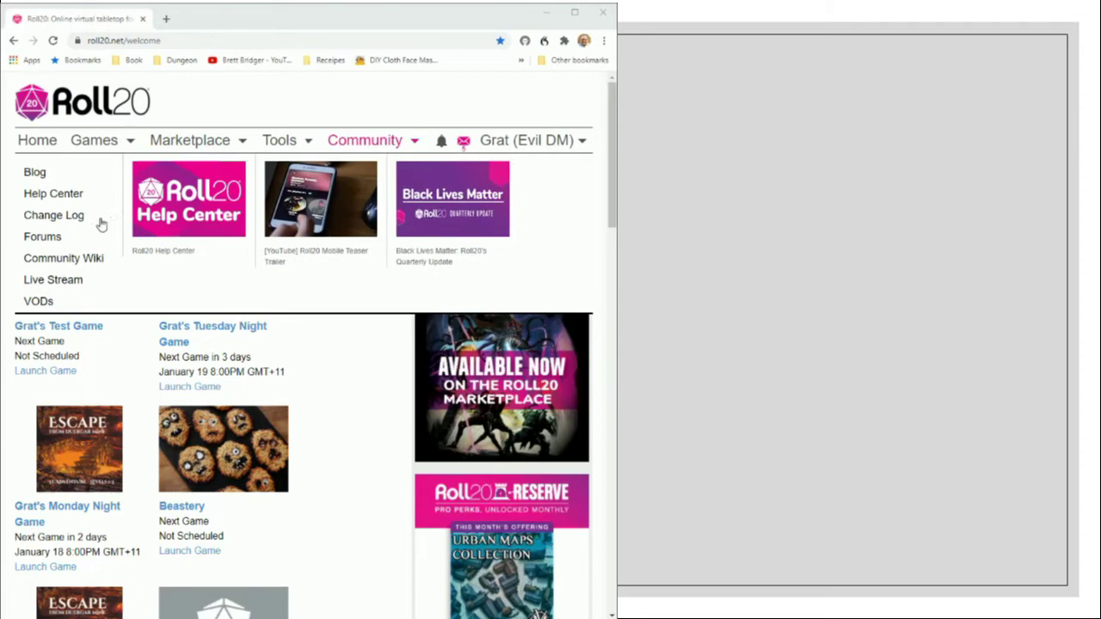
click(49, 238)
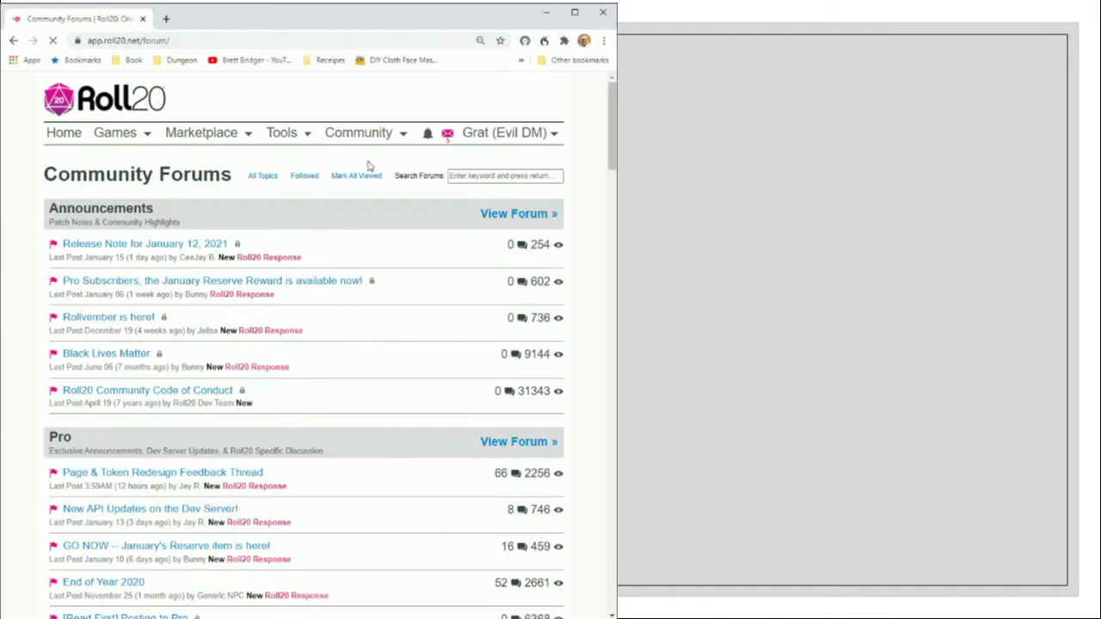
- Search the community forums for "welcome"
click(469, 175)
click(465, 175)
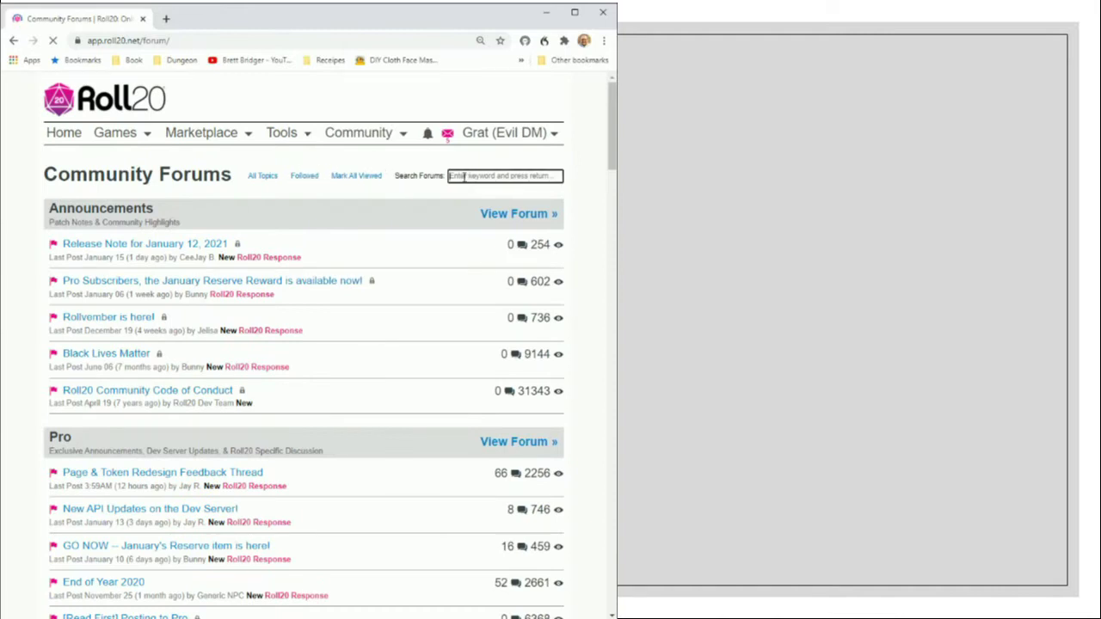
text(welcome)
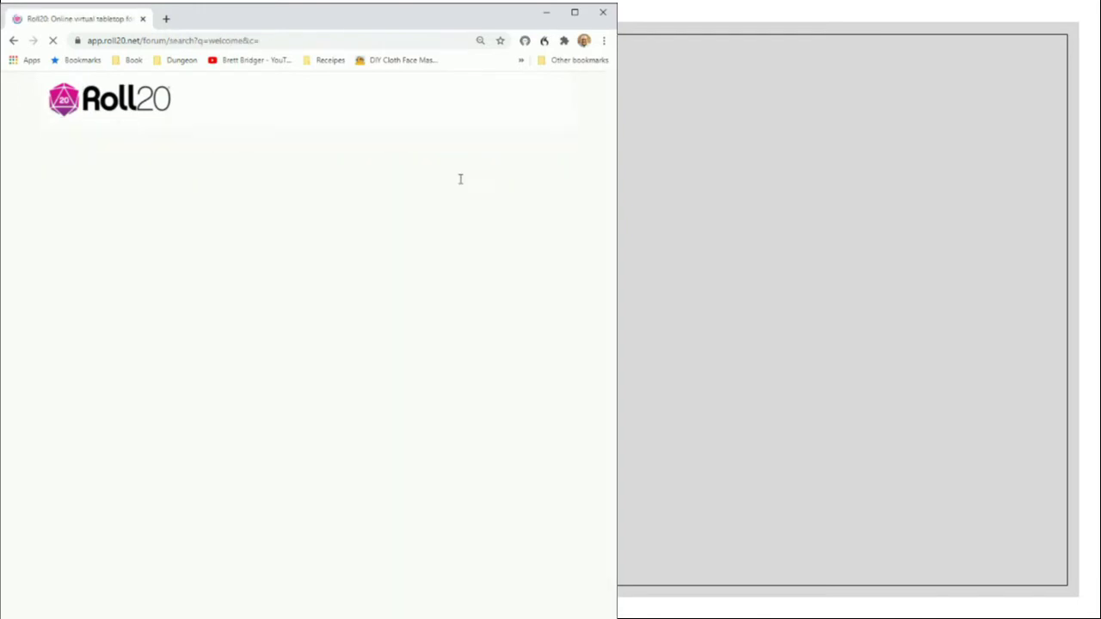
- Find "package" within the forum search results and open the Welcome Package Issue thread
key(ctrl+f)
text(package)
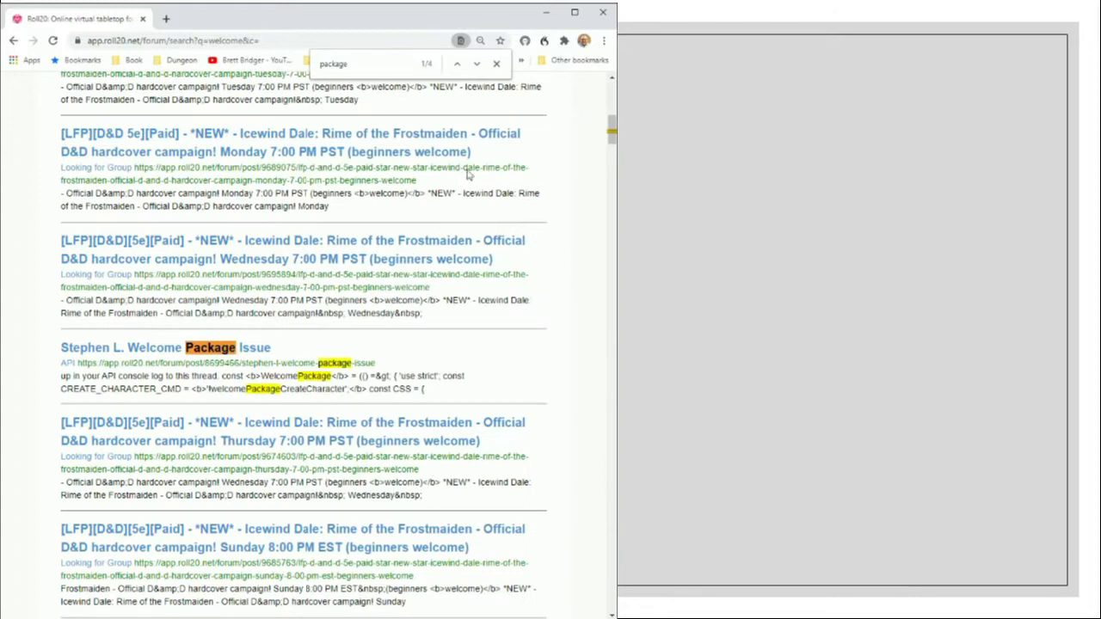
click(478, 65)
click(477, 65)
click(477, 66)
click(477, 65)
click(164, 348)
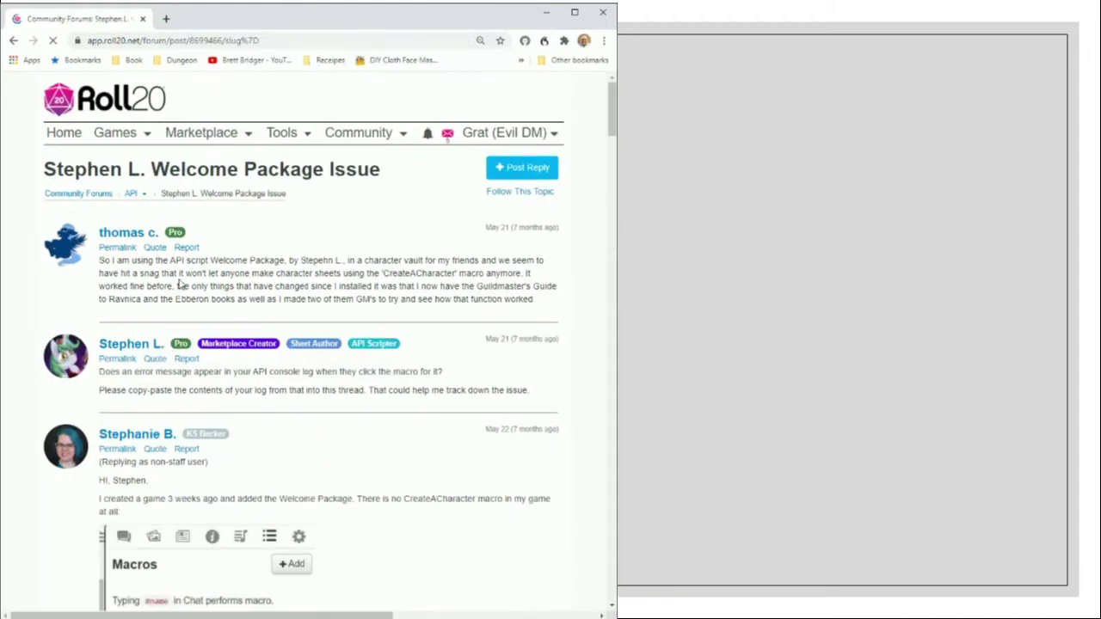
- Examine the Welcome Package Issue thread for reported problems, the script author's replies and suggested alternative scripts
scroll(451, 356, down, 6)
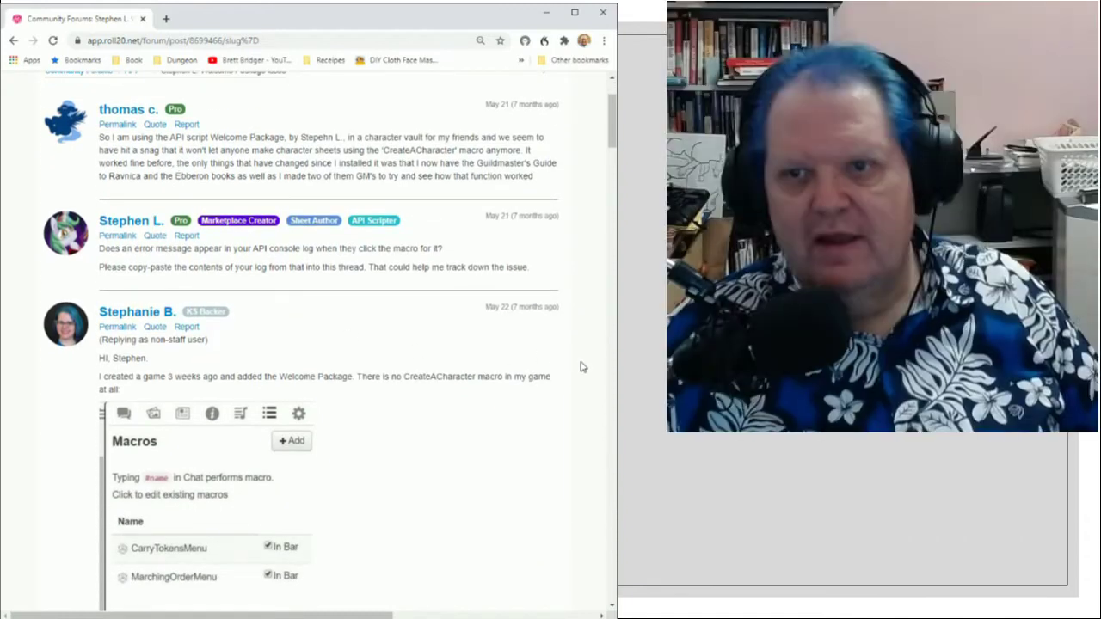
scroll(580, 367, down, 15)
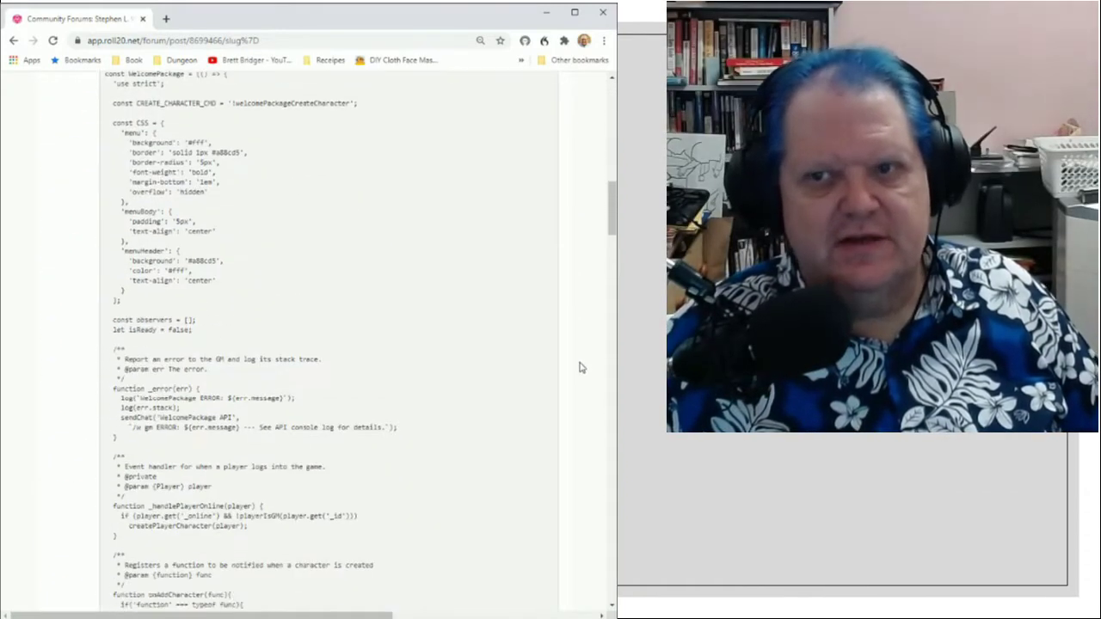
scroll(579, 367, down, 15)
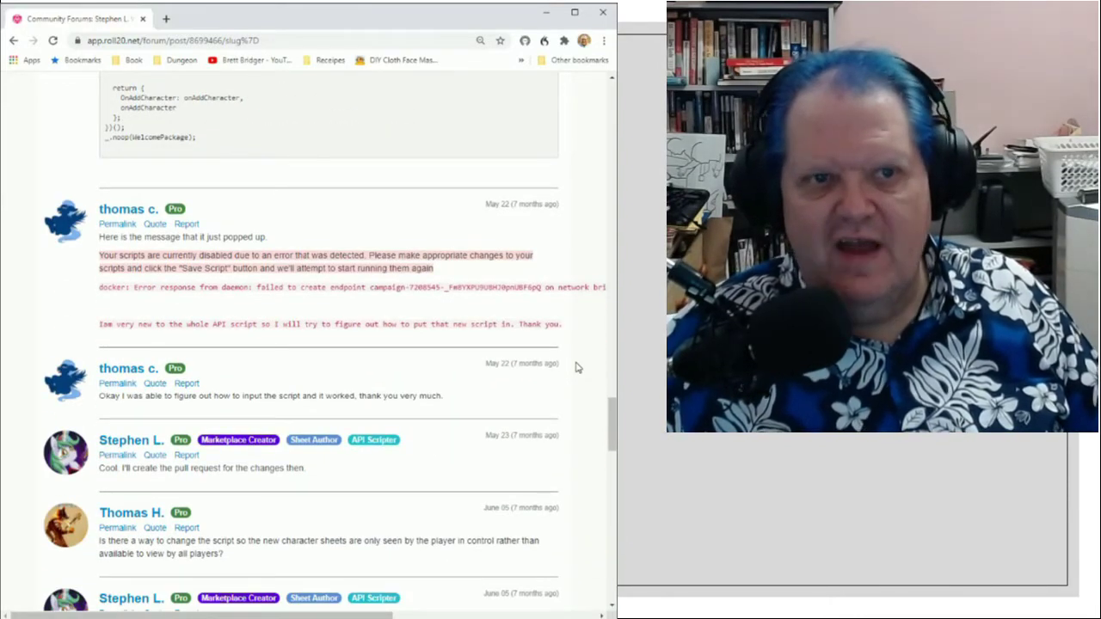
scroll(577, 367, down, 2)
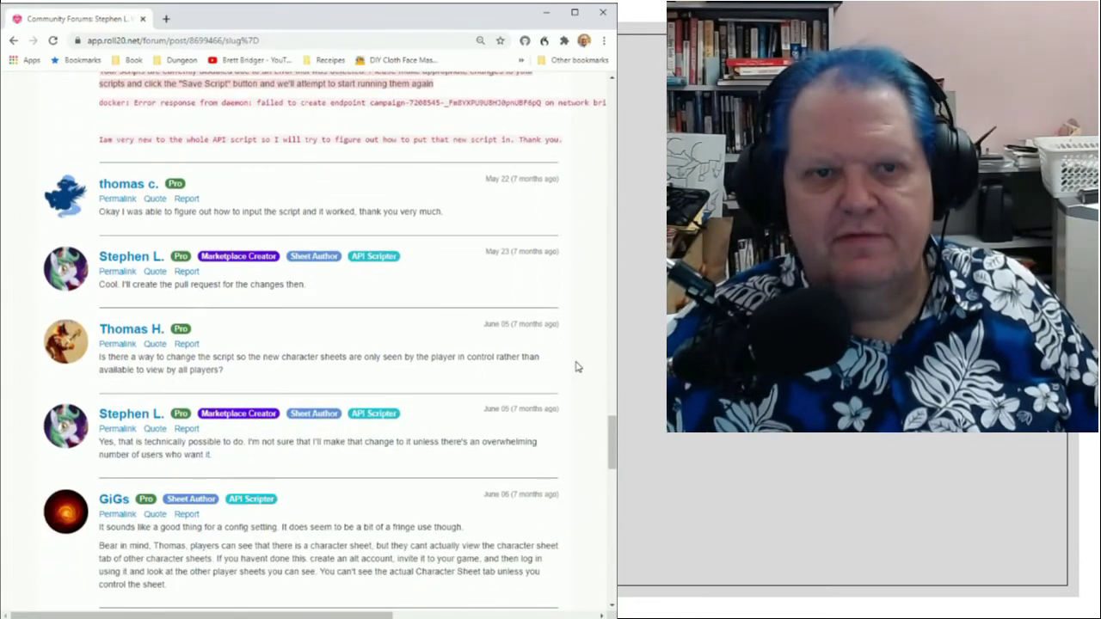
scroll(576, 367, down, 2)
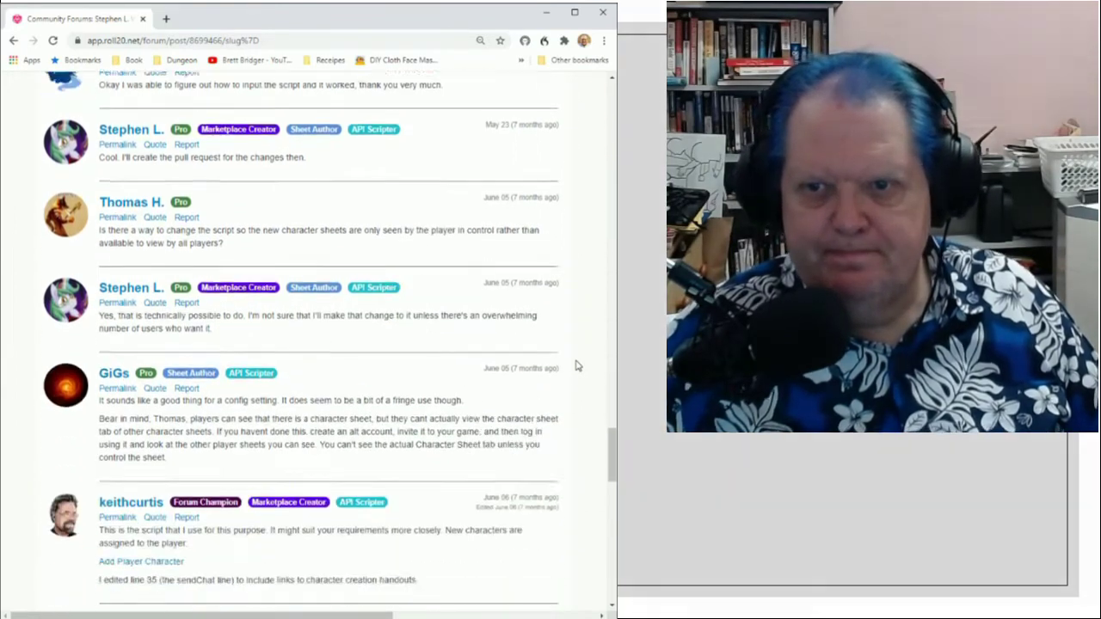
scroll(576, 367, down, 1)
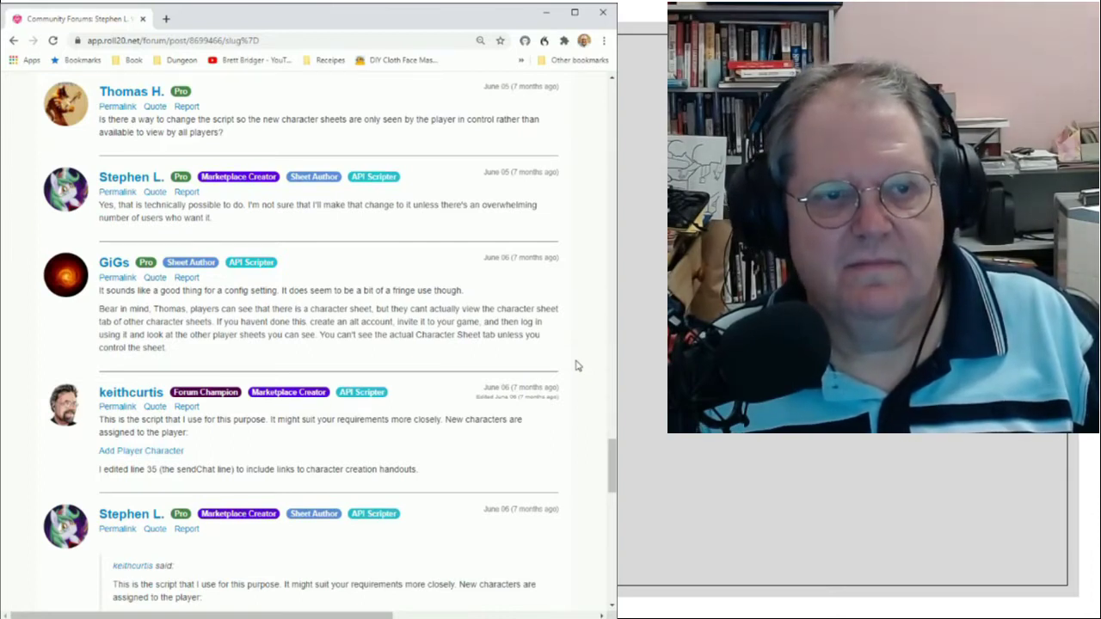
scroll(577, 366, down, 2)
scroll(577, 365, down, 2)
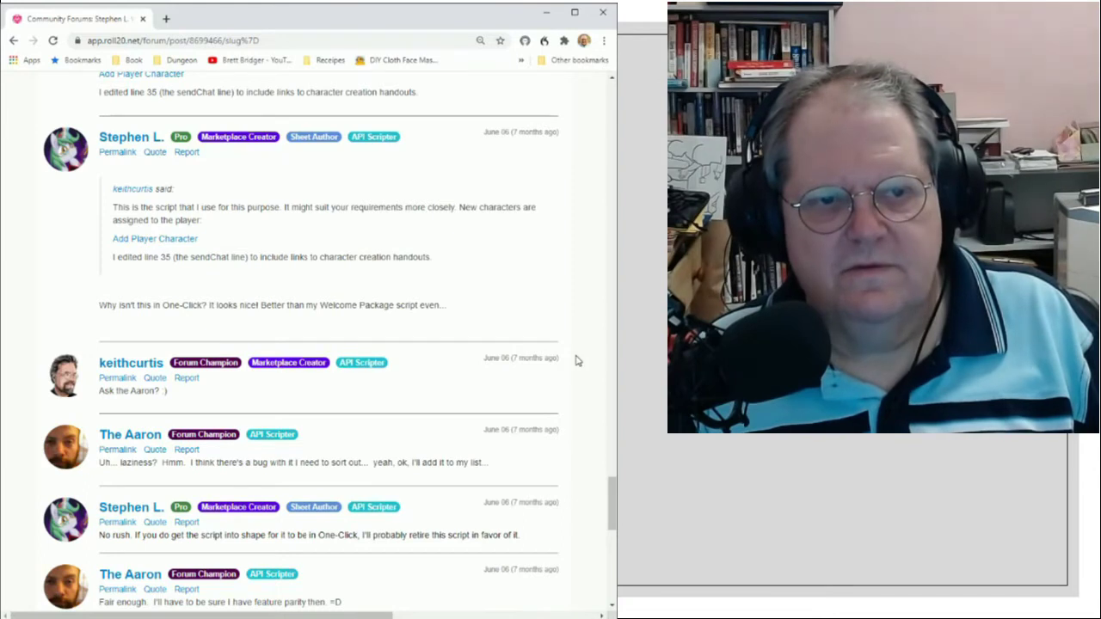
scroll(576, 361, down, 5)
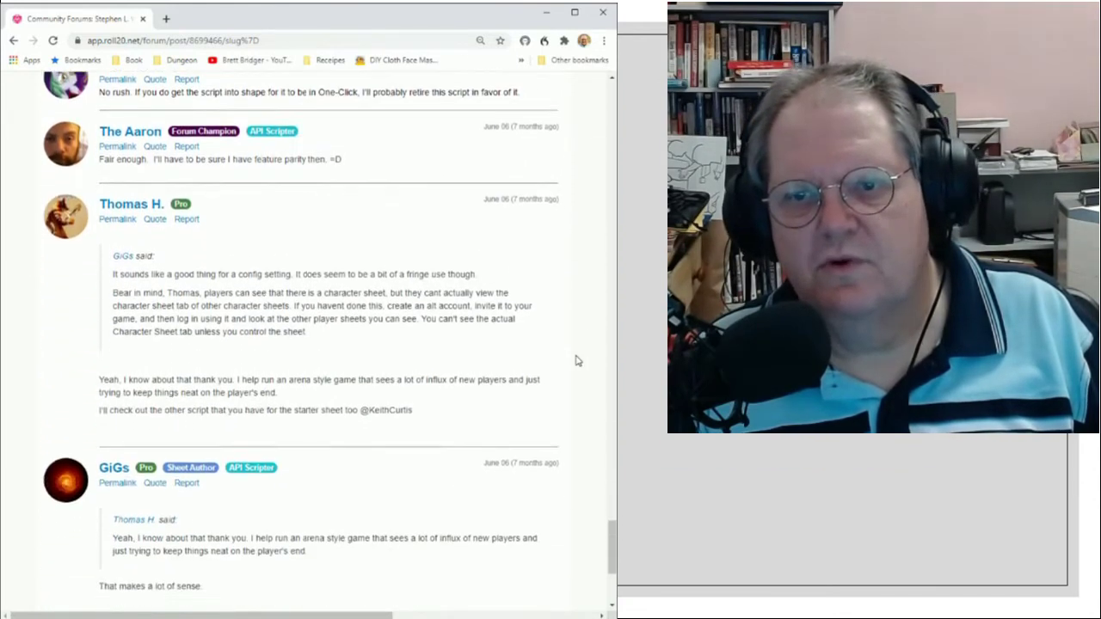
scroll(576, 361, down, 3)
scroll(576, 361, up, 1)
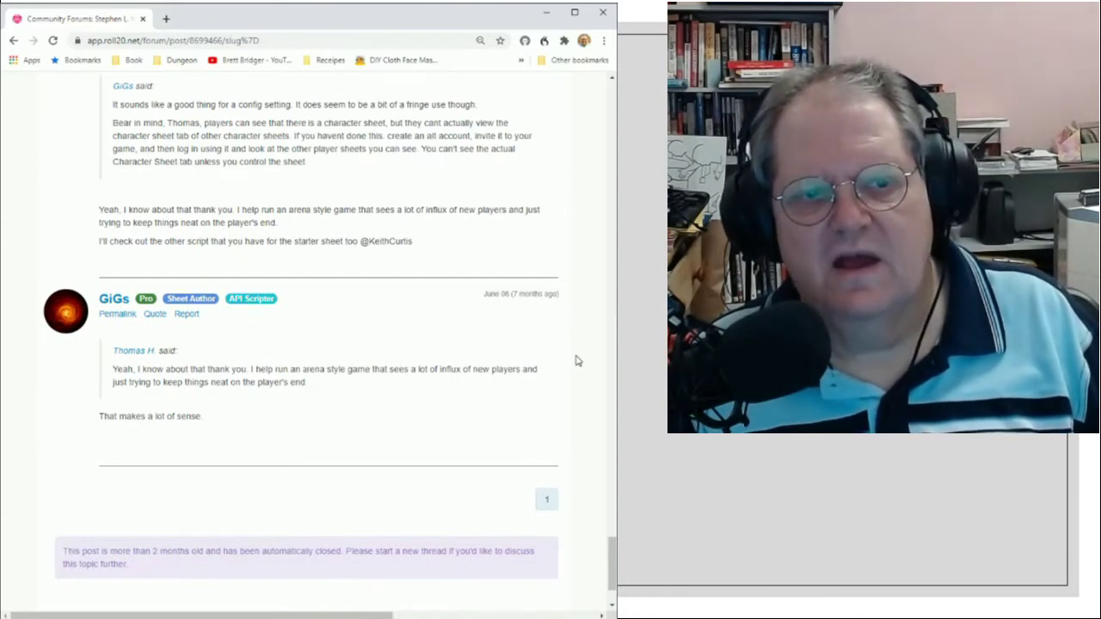
scroll(576, 362, up, 5)
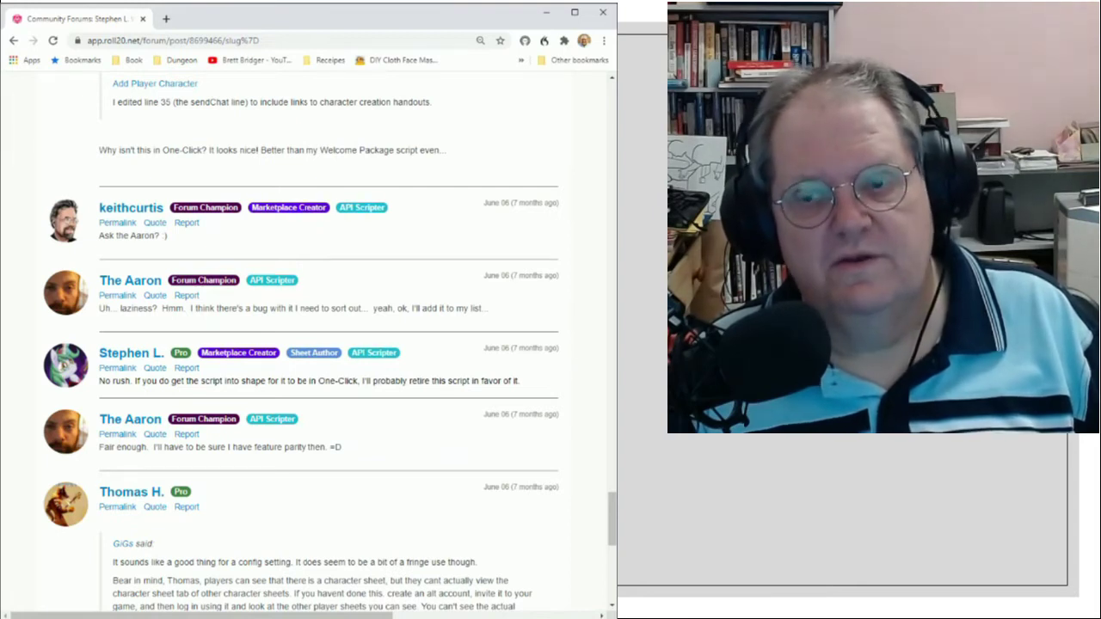
- Go back to the Roll20 home page, open the Help Center and search it for "roll20 api"
key(alt+Tab)
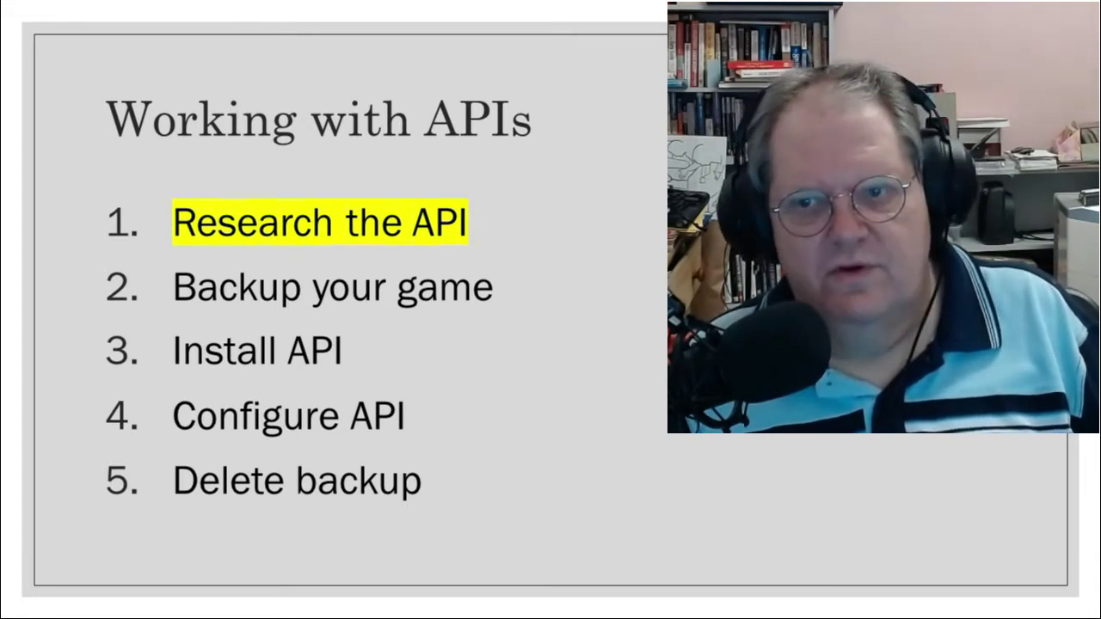
key(alt+Tab)
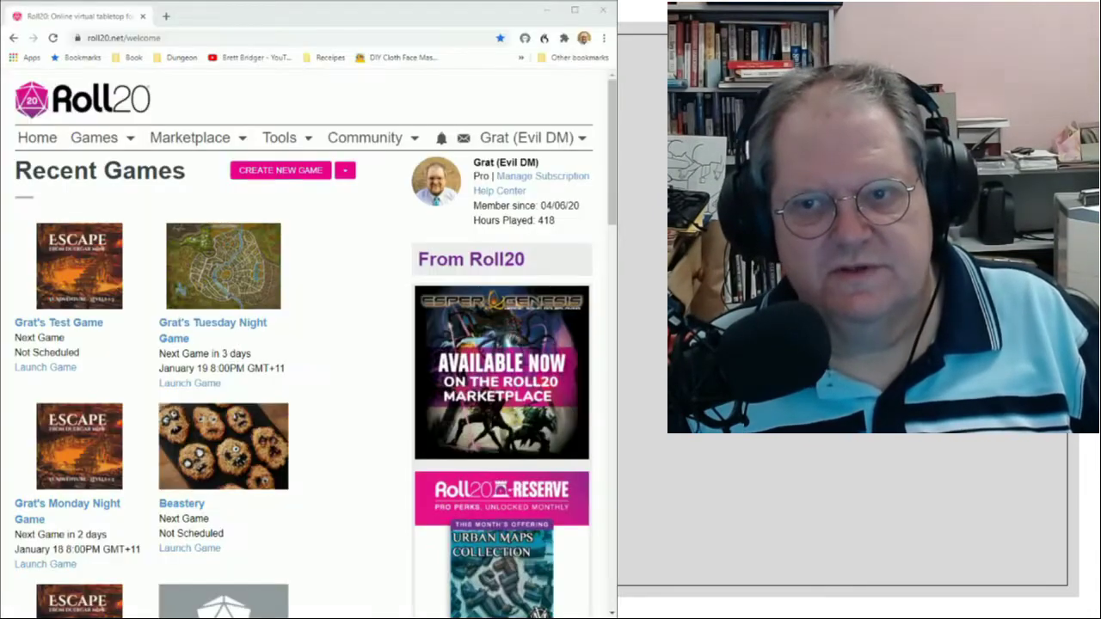
click(358, 146)
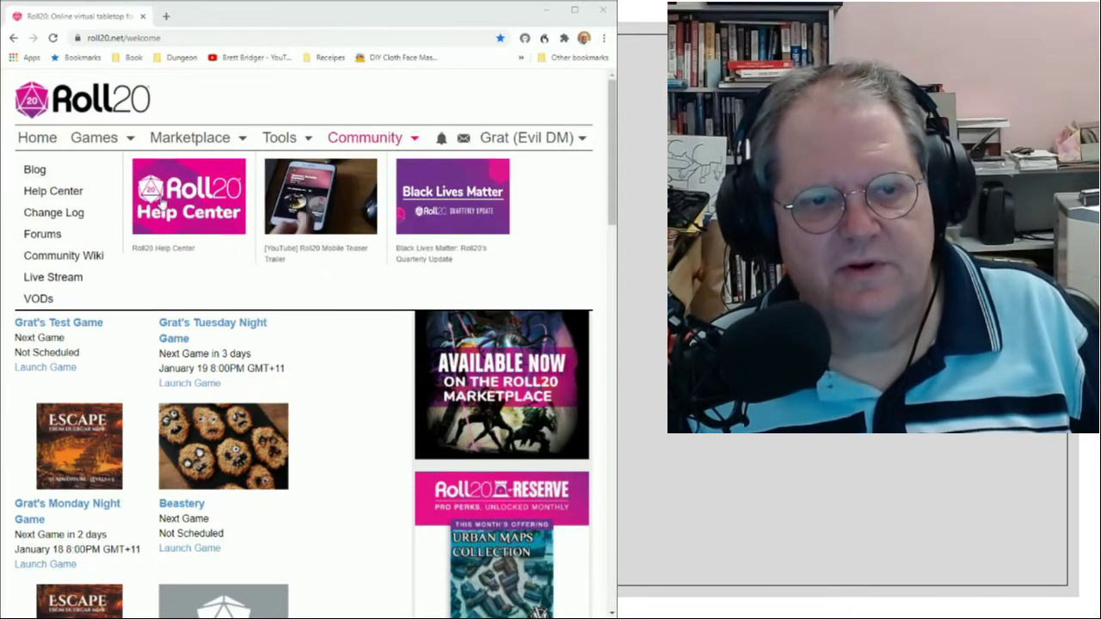
click(54, 191)
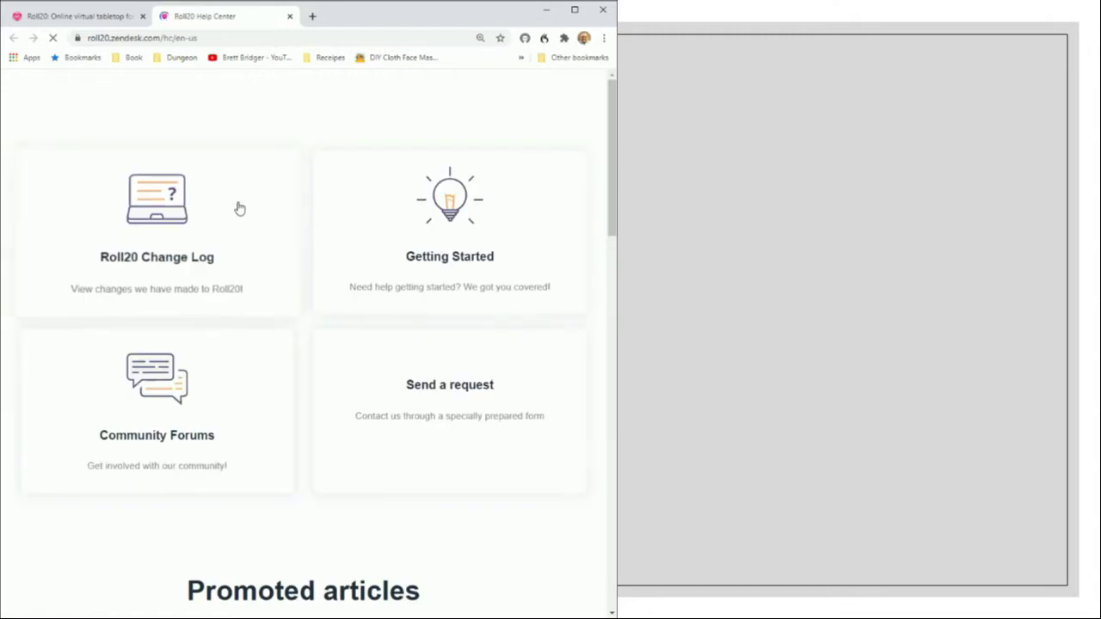
click(230, 227)
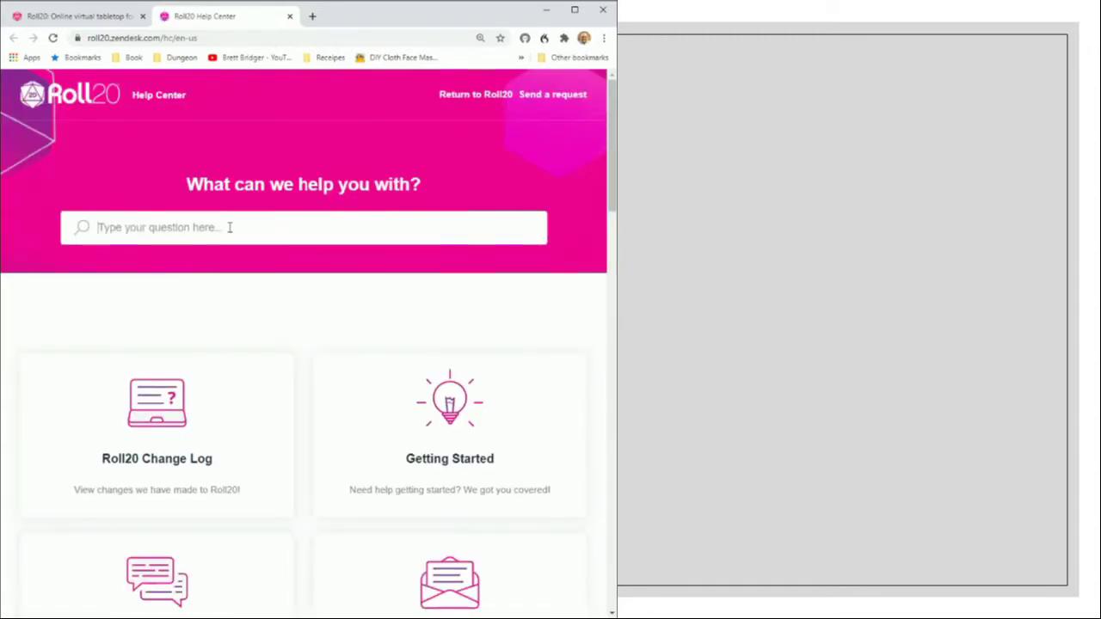
text(roll20 api)
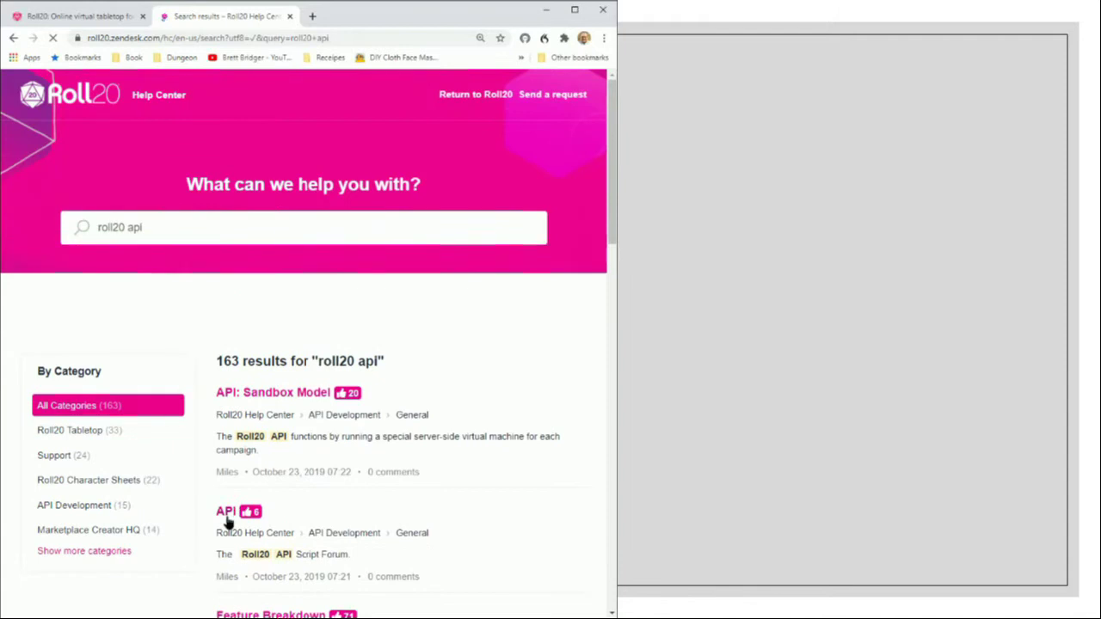
- Open the Help Center's API article and follow its pre-made scripts link to the Official Roll20 API Script Repo
click(248, 383)
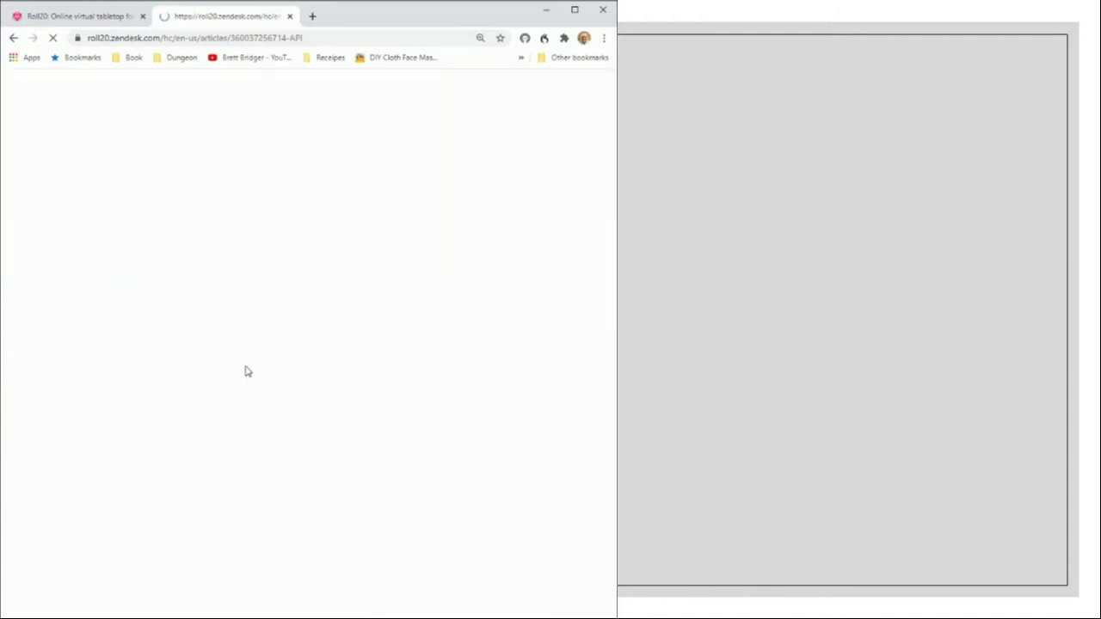
scroll(243, 372, down, 3)
scroll(243, 372, down, 10)
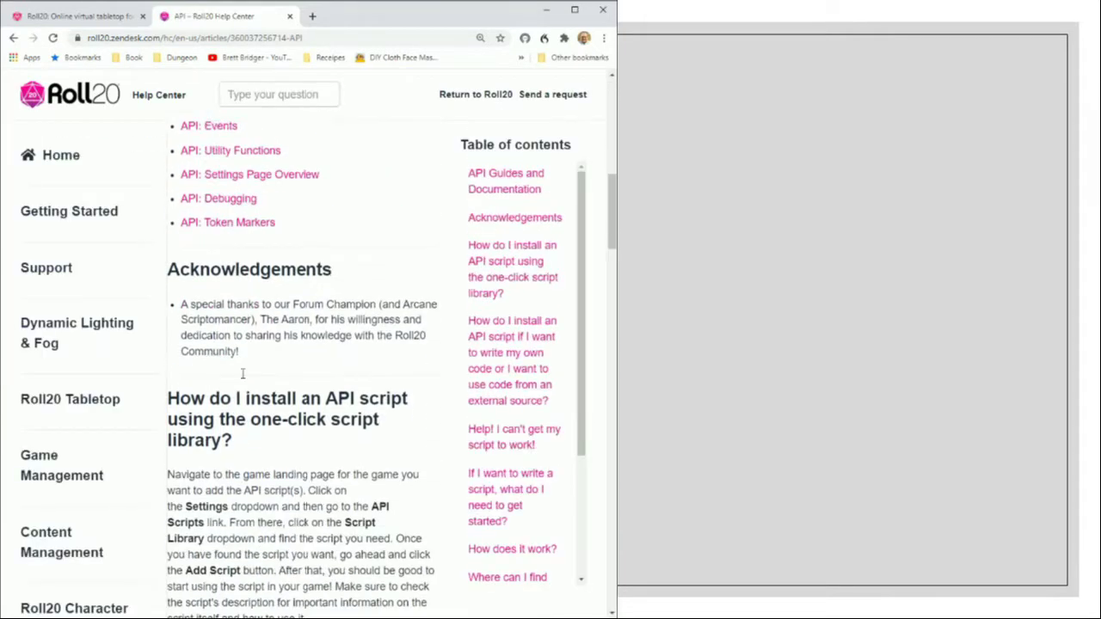
scroll(236, 378, down, 11)
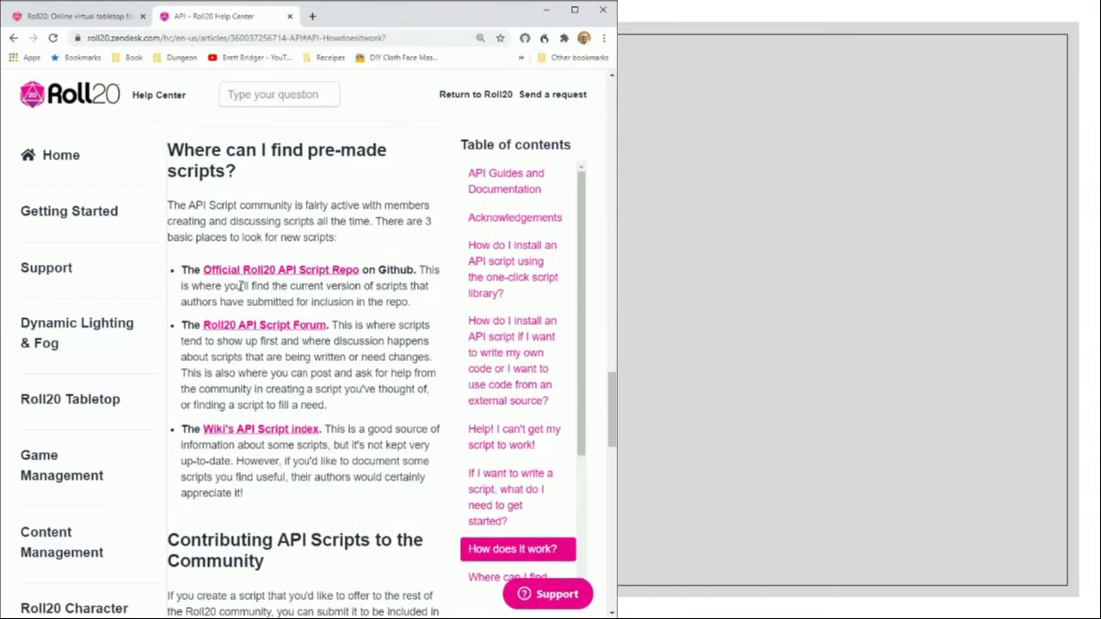
click(305, 274)
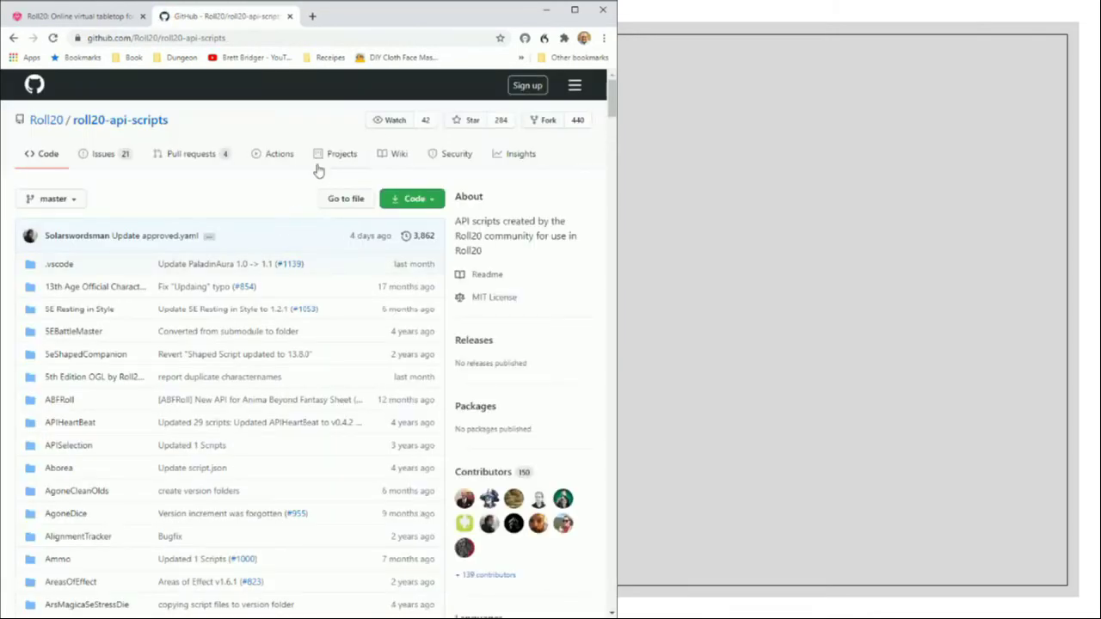
- Find "welcome" in the repository's file list and open the WelcomePackage folder to review its README
key(ctrl+f)
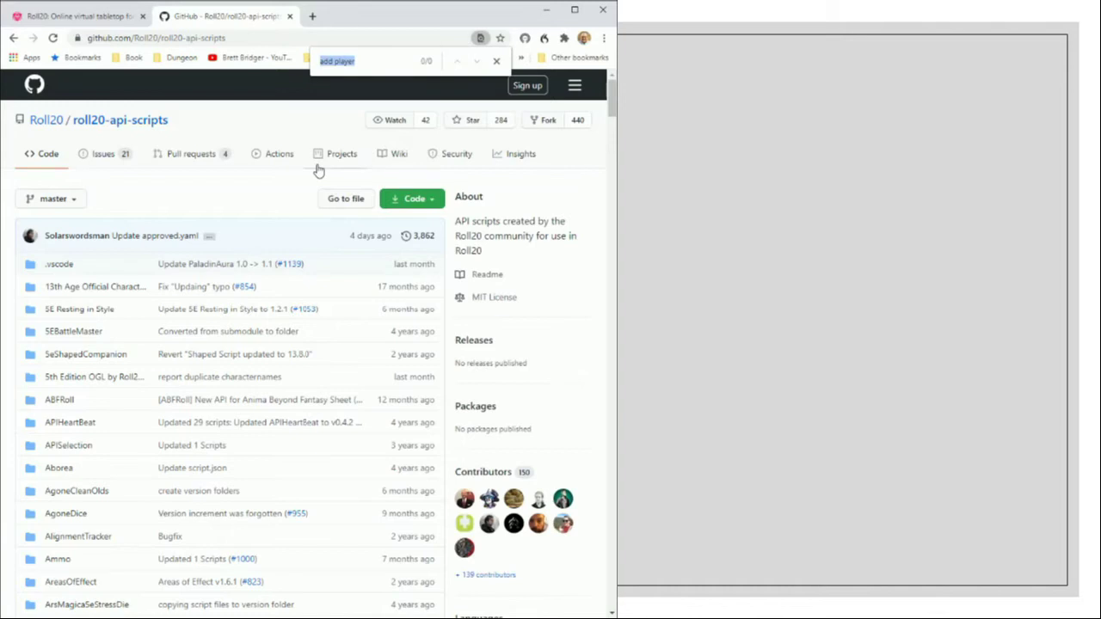
text(welcome)
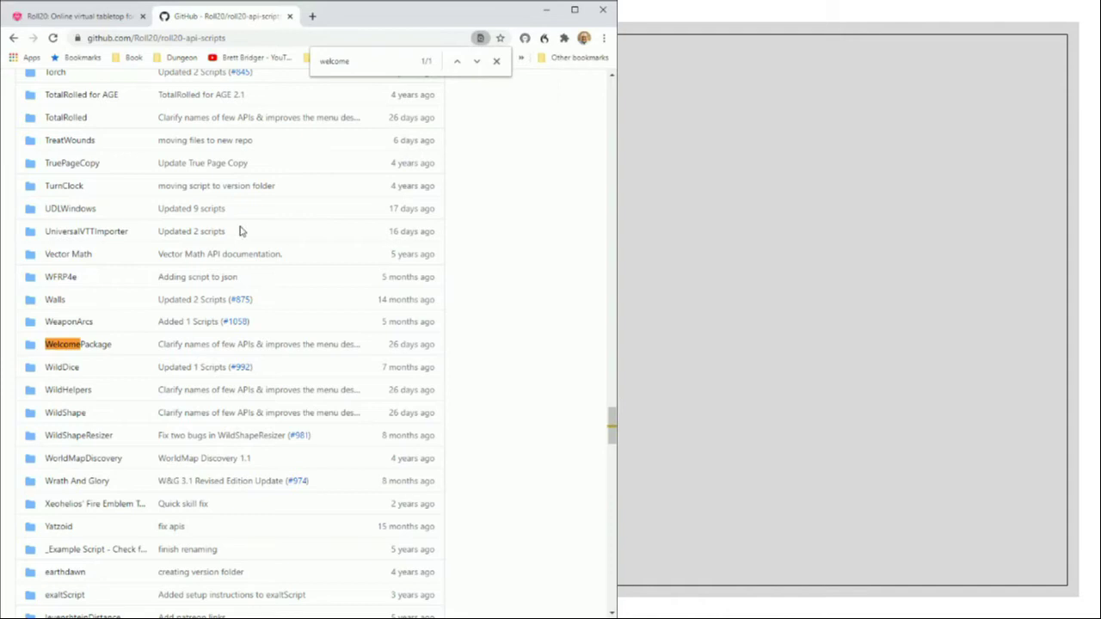
click(76, 348)
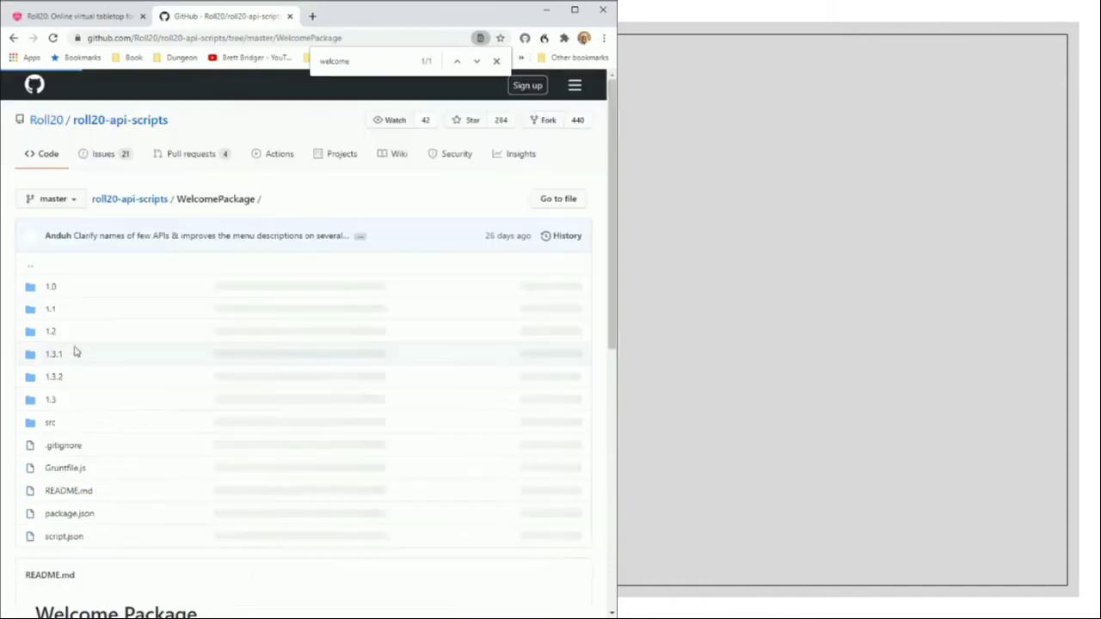
scroll(115, 308, down, 2)
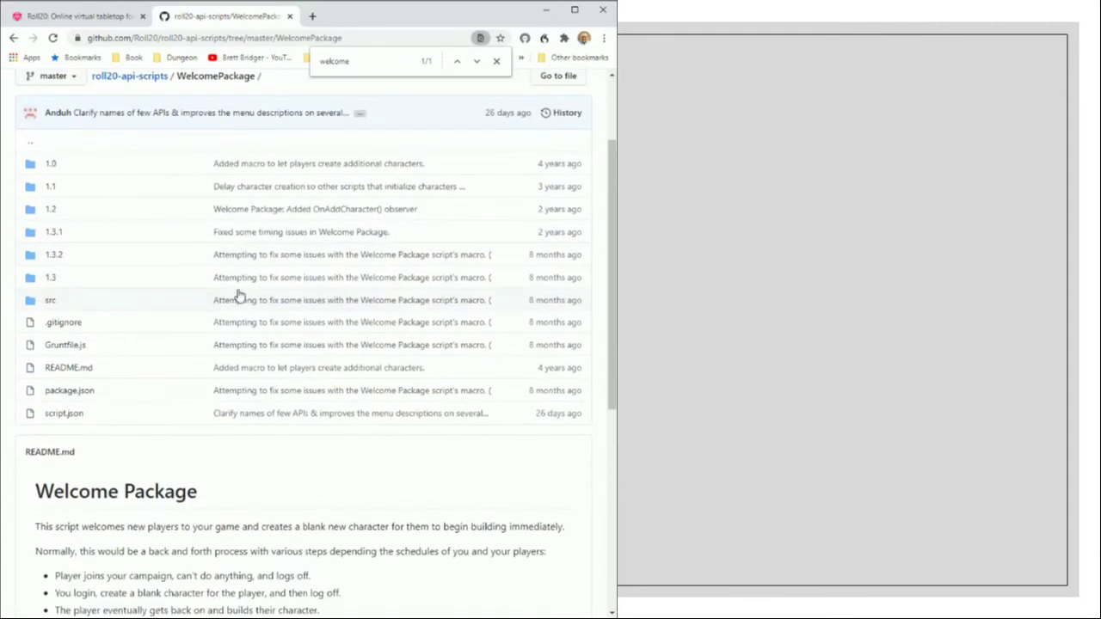
scroll(167, 466, down, 4)
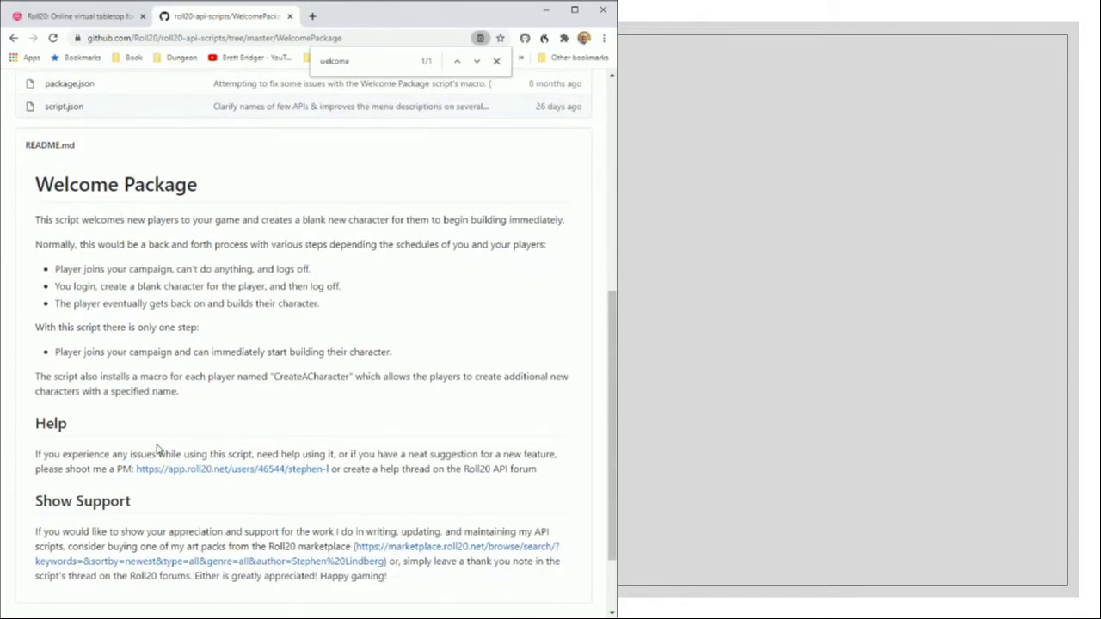
scroll(160, 514, down, 2)
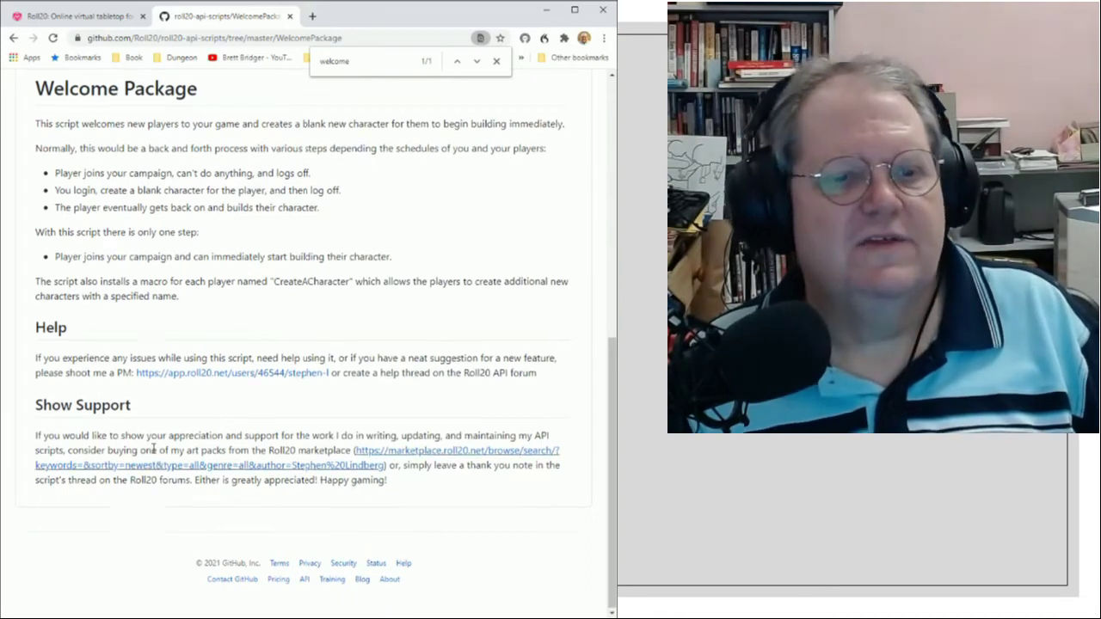
scroll(129, 262, up, 2)
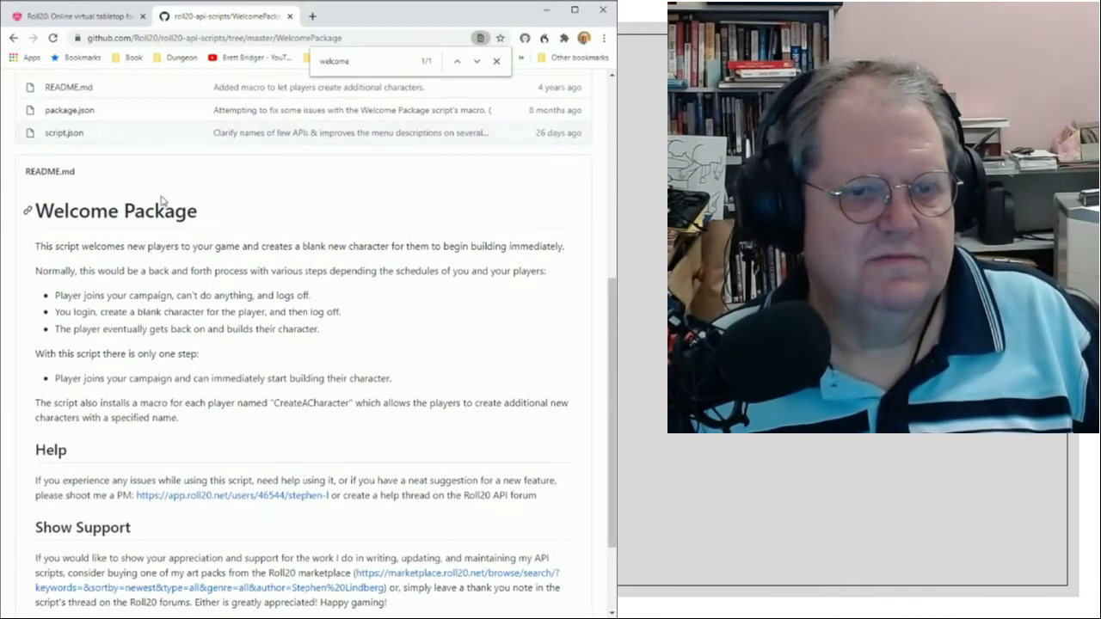
scroll(159, 205, up, 5)
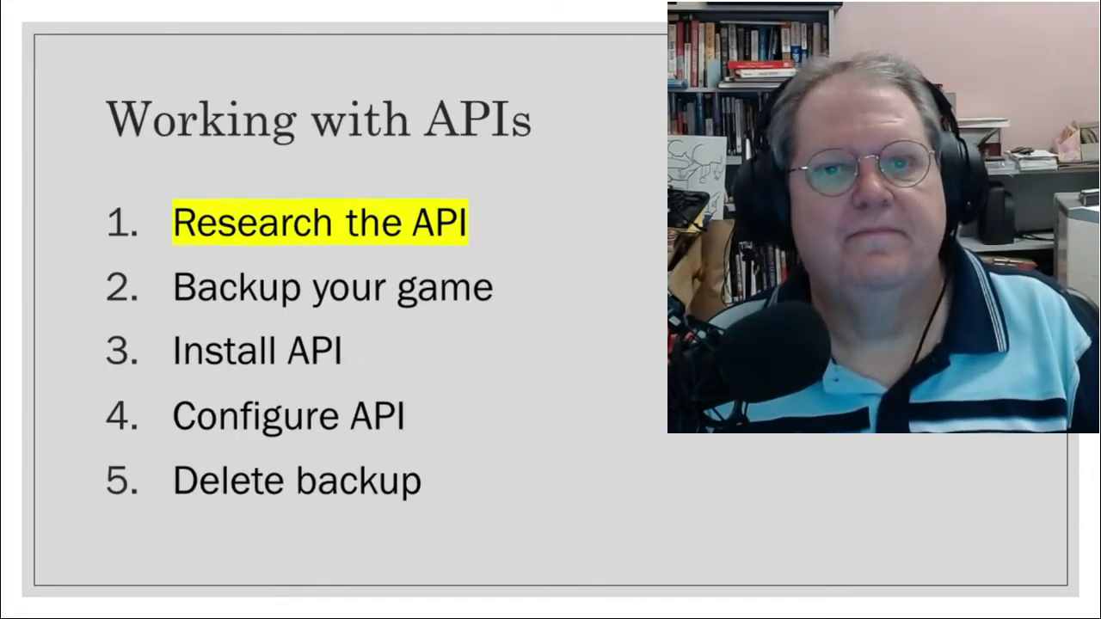
key(Right)
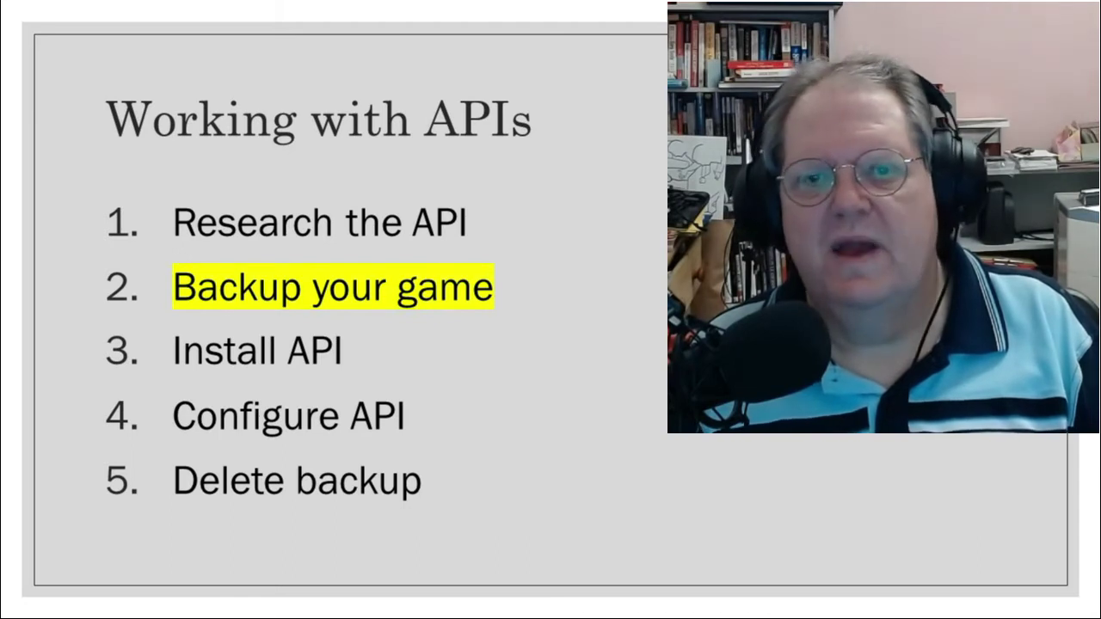
- Switch to the Roll20 site, go to the My Games list and open the details page of the existing Test Game Copy
key(alt+Tab)
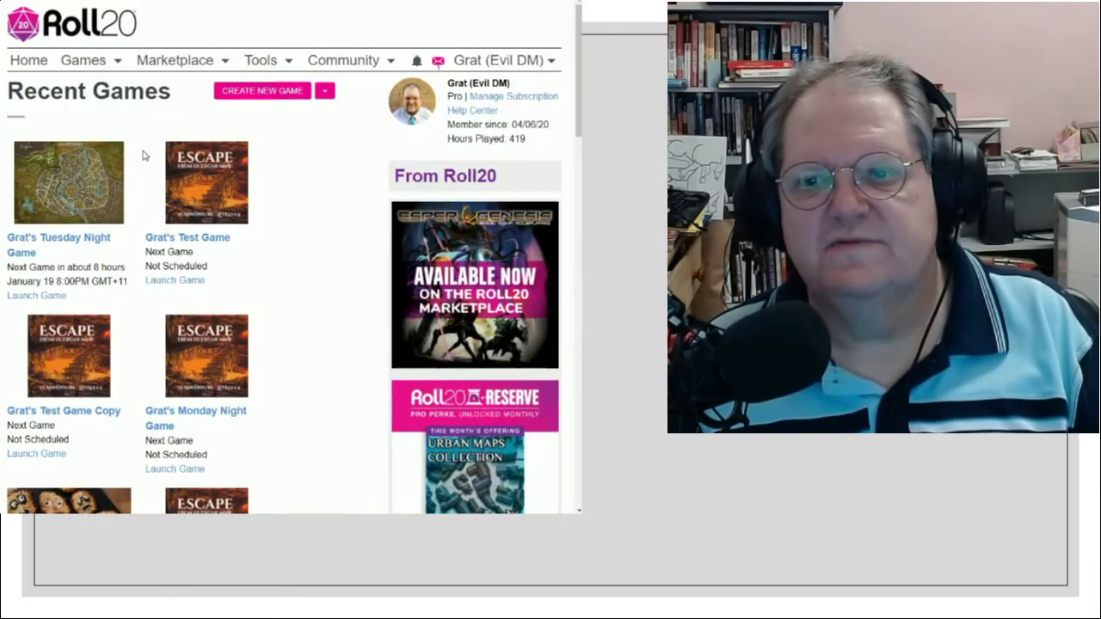
mouse_move(92, 62)
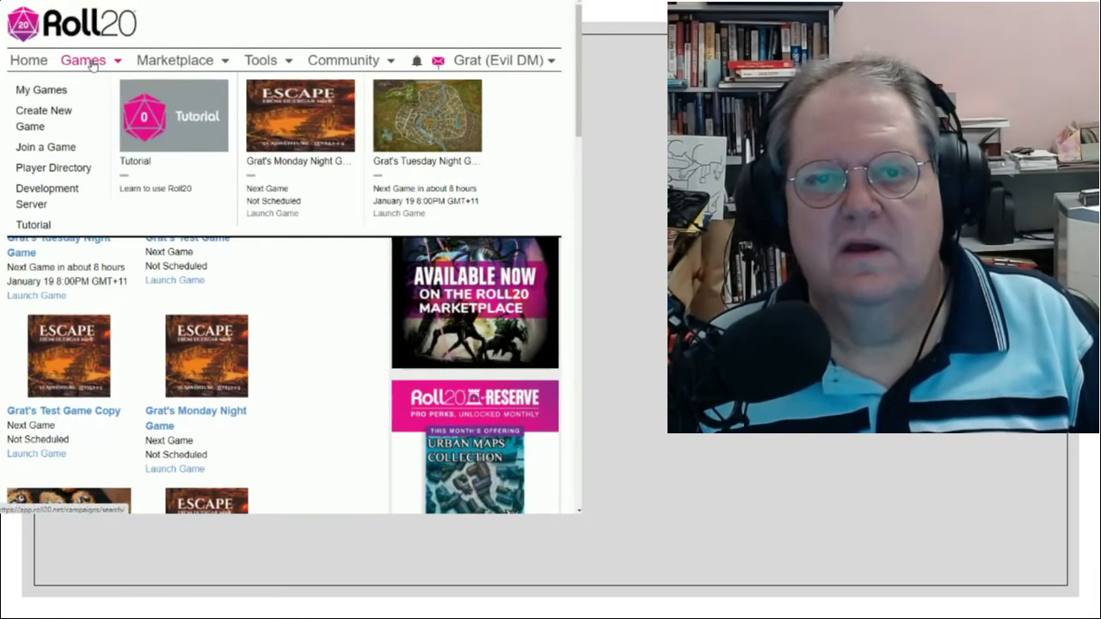
click(59, 92)
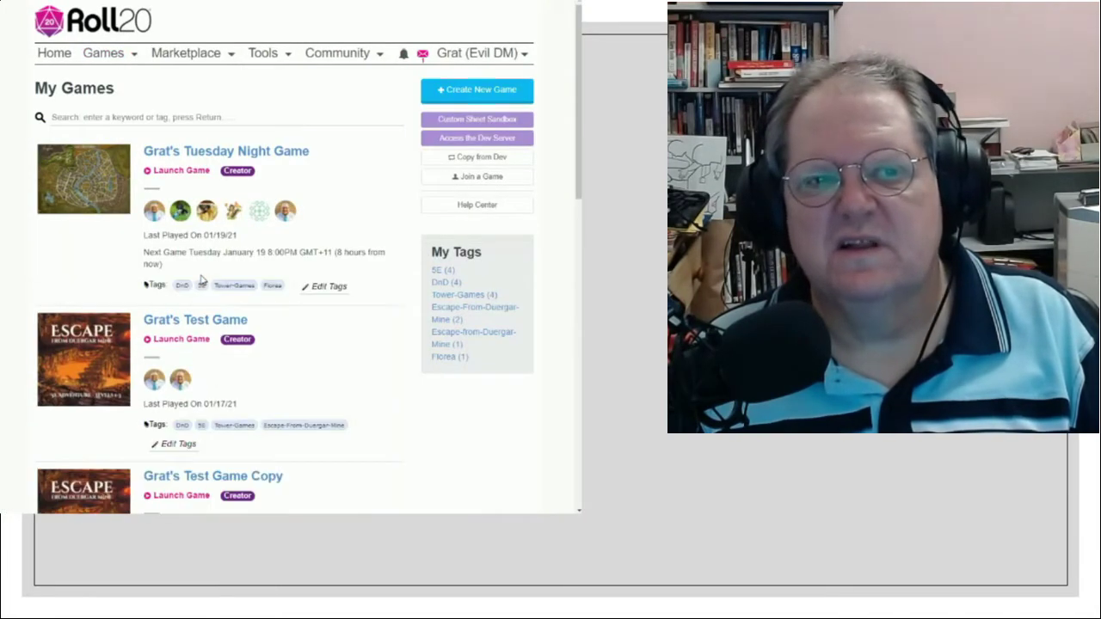
scroll(207, 404, down, 1)
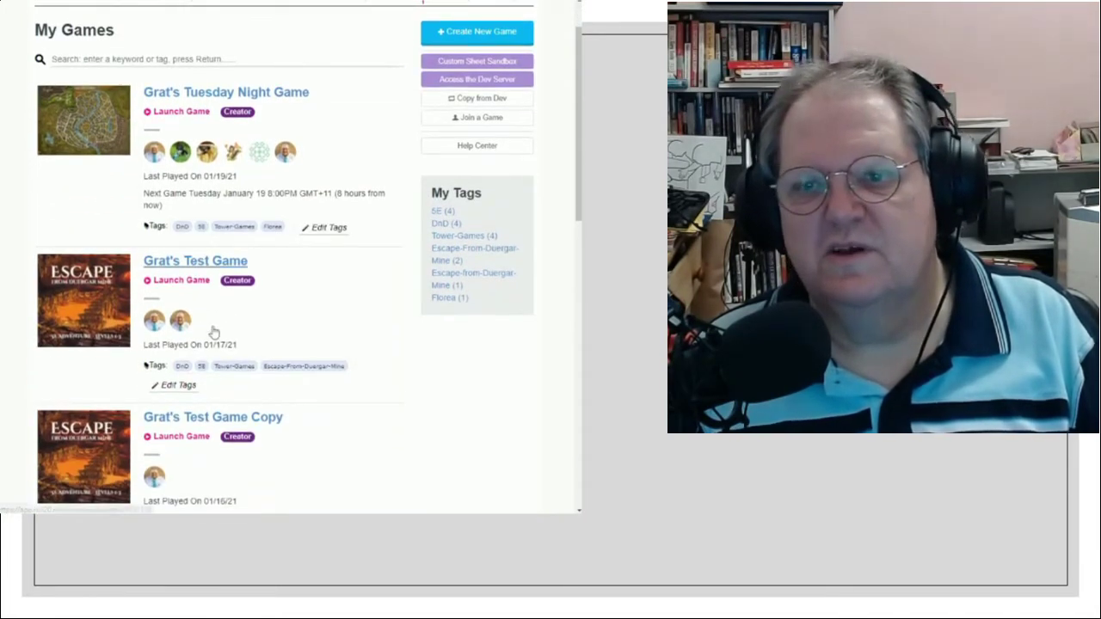
click(245, 418)
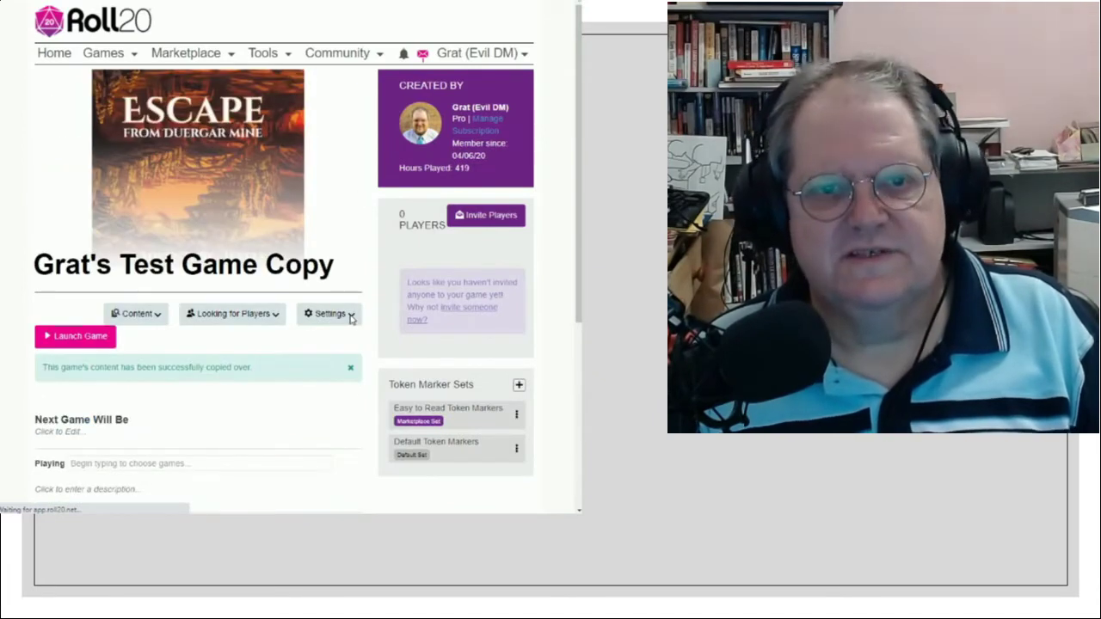
- Delete the old Test Game Copy, entering "delete" as the confirmation text
click(349, 316)
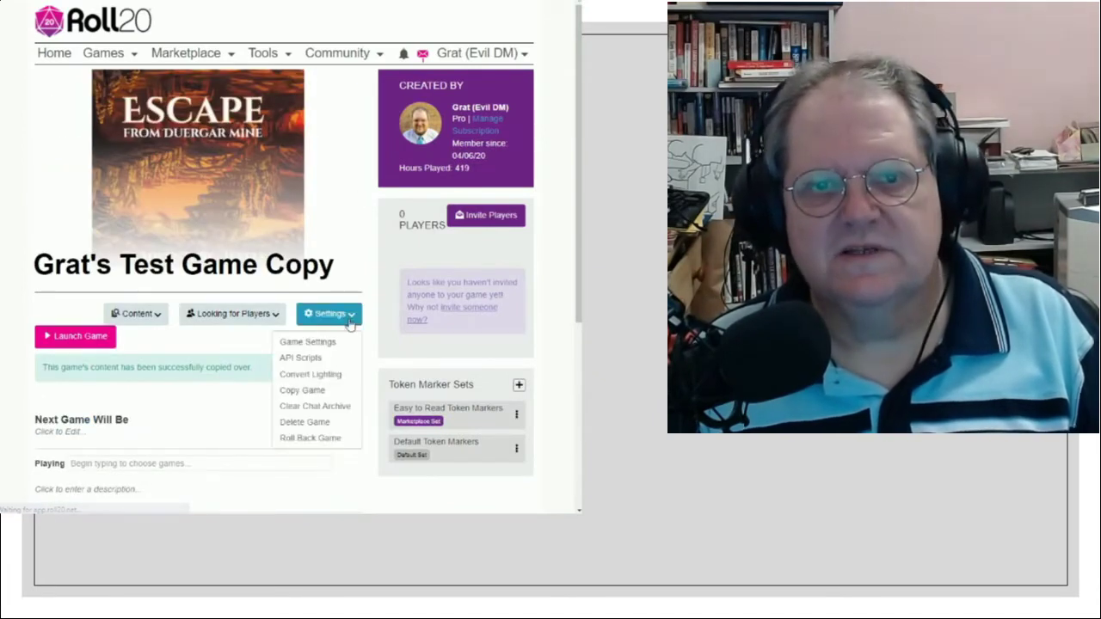
click(314, 426)
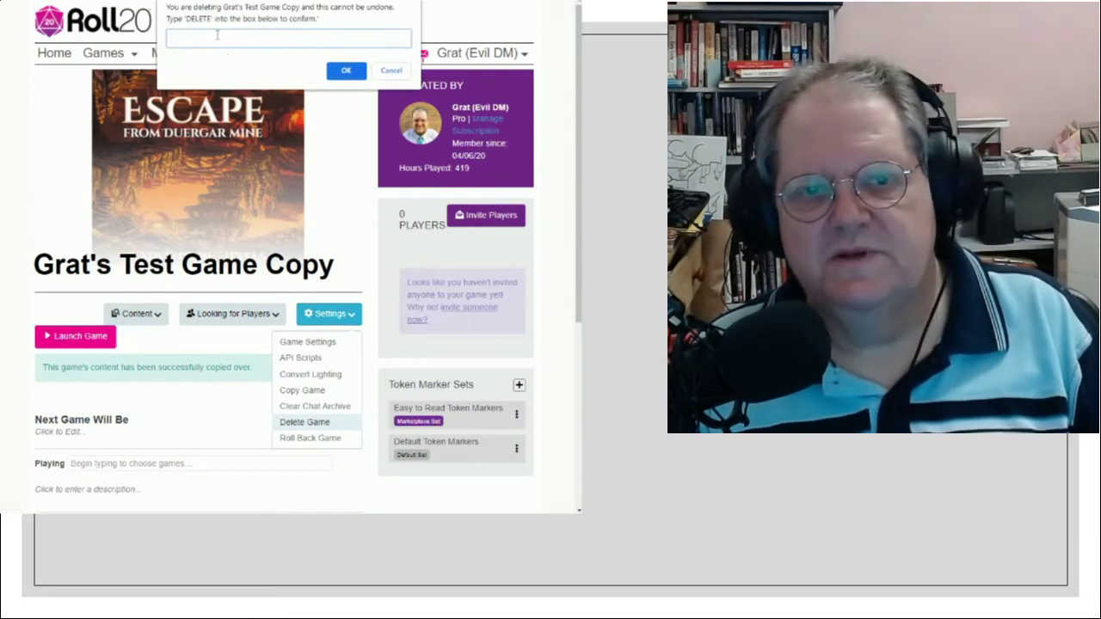
text(delete)
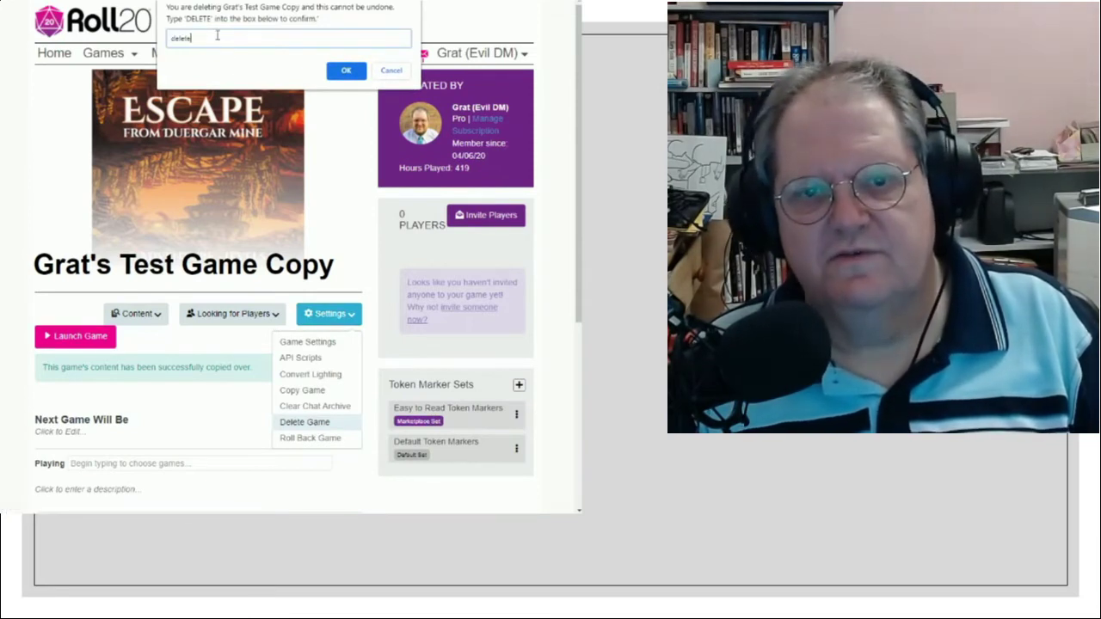
click(347, 72)
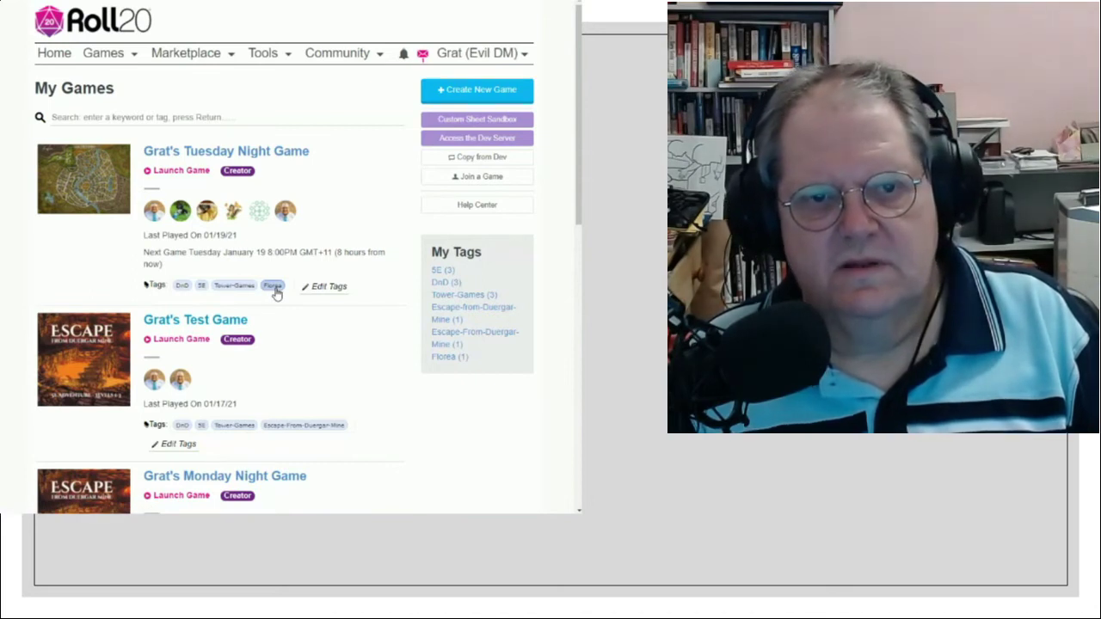
- Open the Test Game from the games list and create a backup copy of it under the suggested name, including players and player settings
click(273, 286)
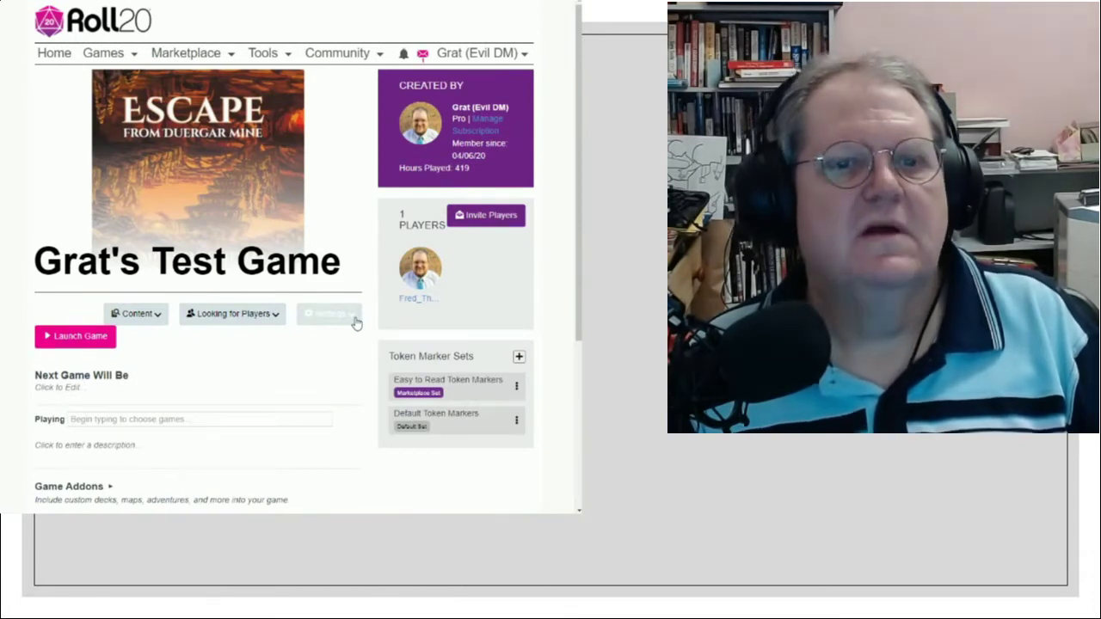
click(355, 321)
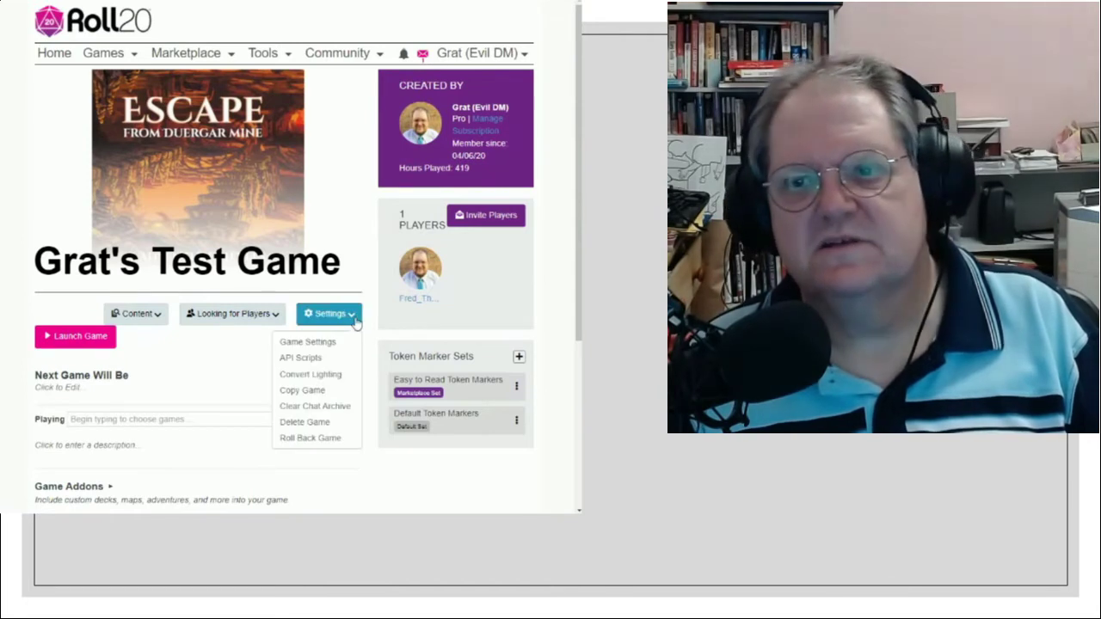
click(318, 395)
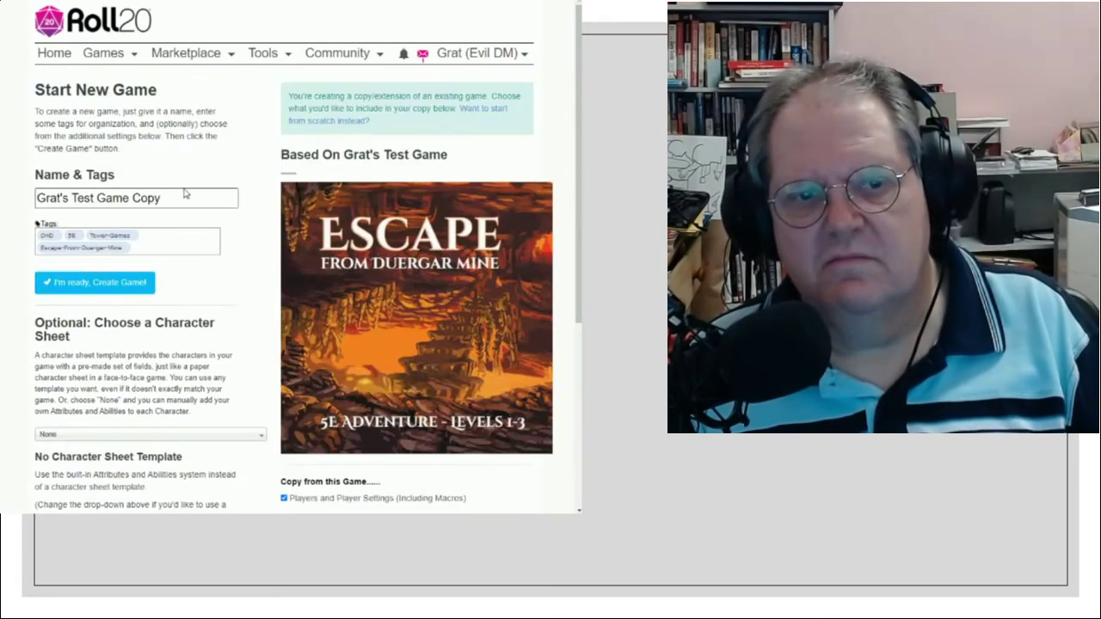
click(101, 282)
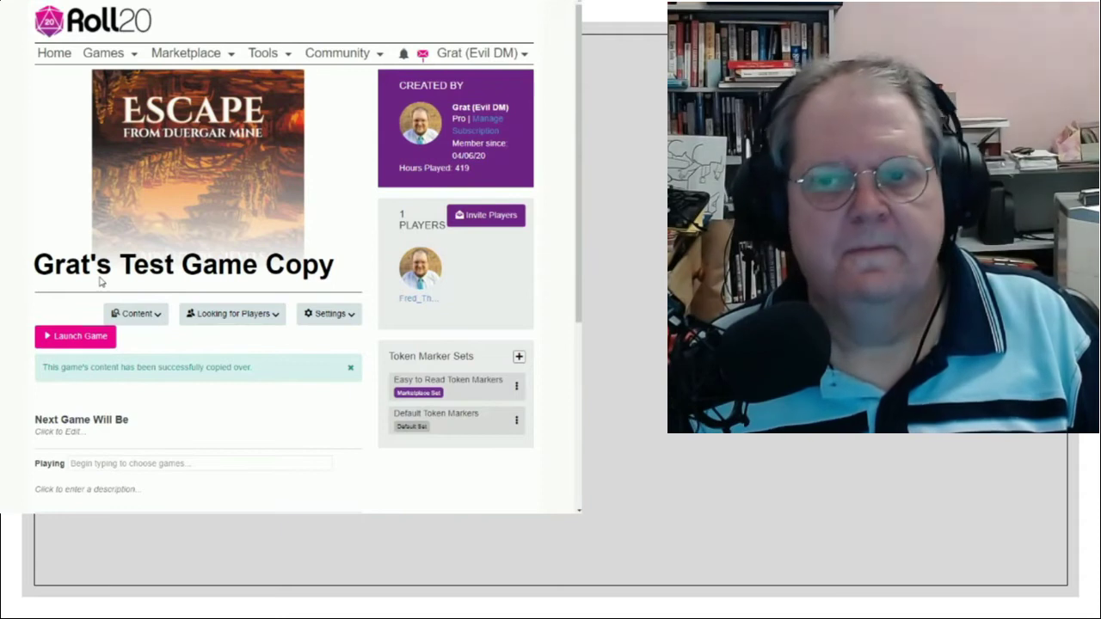
- Return to the My Games list from the new backup copy's page
mouse_move(99, 55)
click(84, 83)
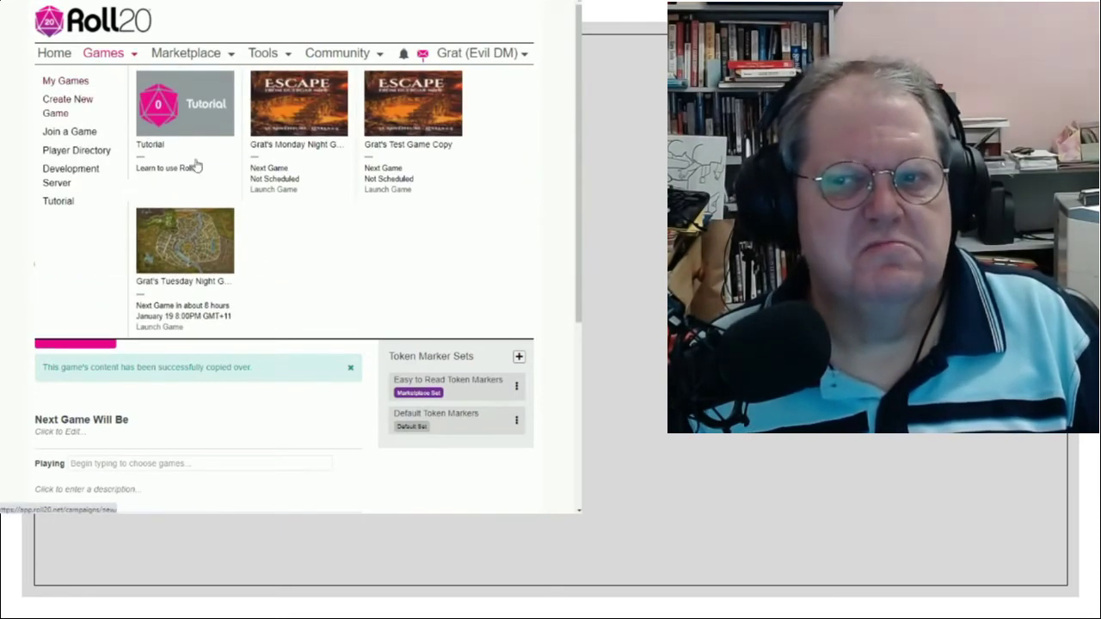